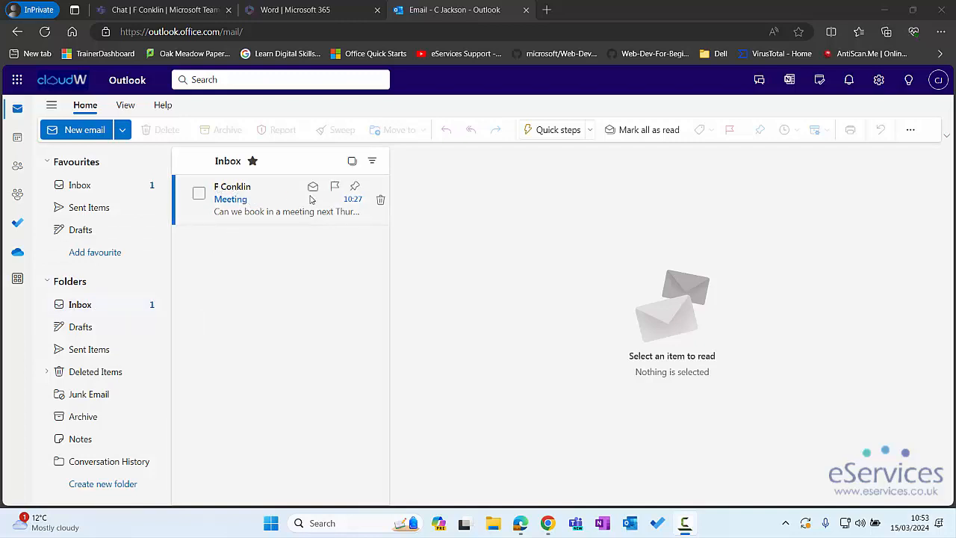
{"action": "right_click", "coordinate": [68, 282]}
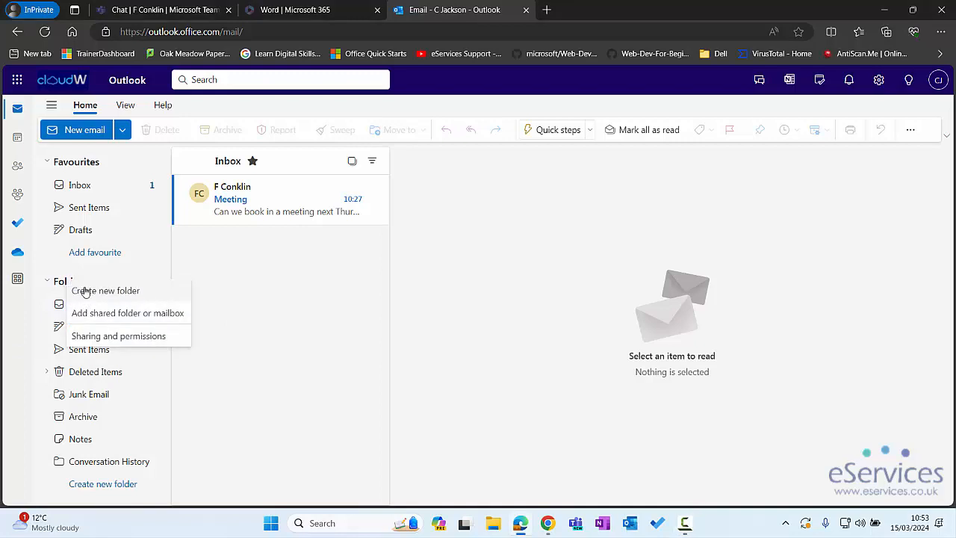
{"action": "left_click", "coordinate": [91, 291]}
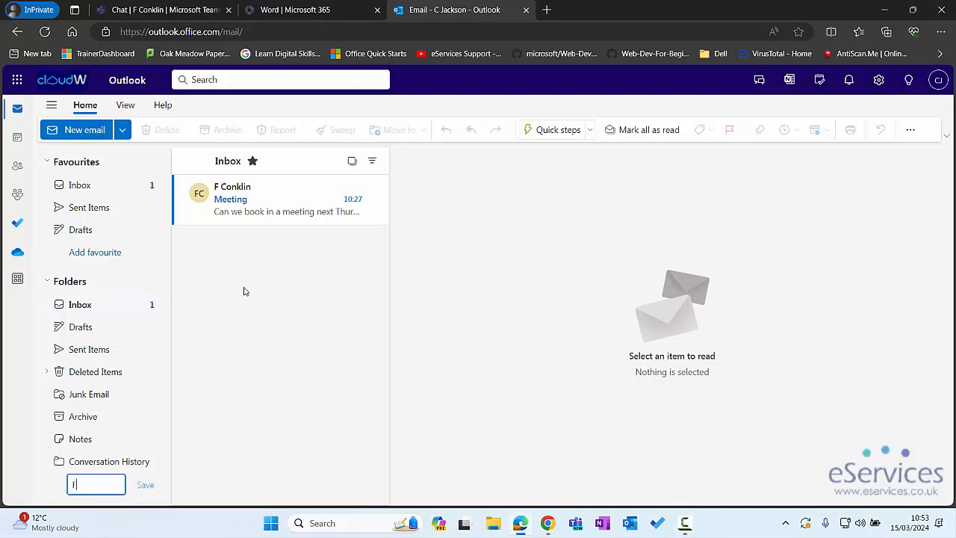
{"action": "type", "text": "F Conklin"}
{"action": "key", "text": "Return"}
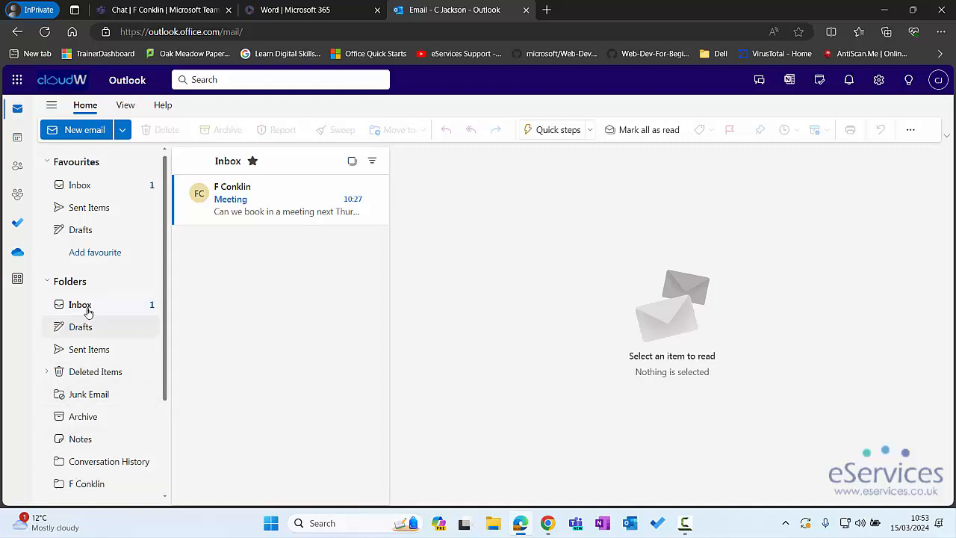
{"action": "right_click", "coordinate": [82, 487]}
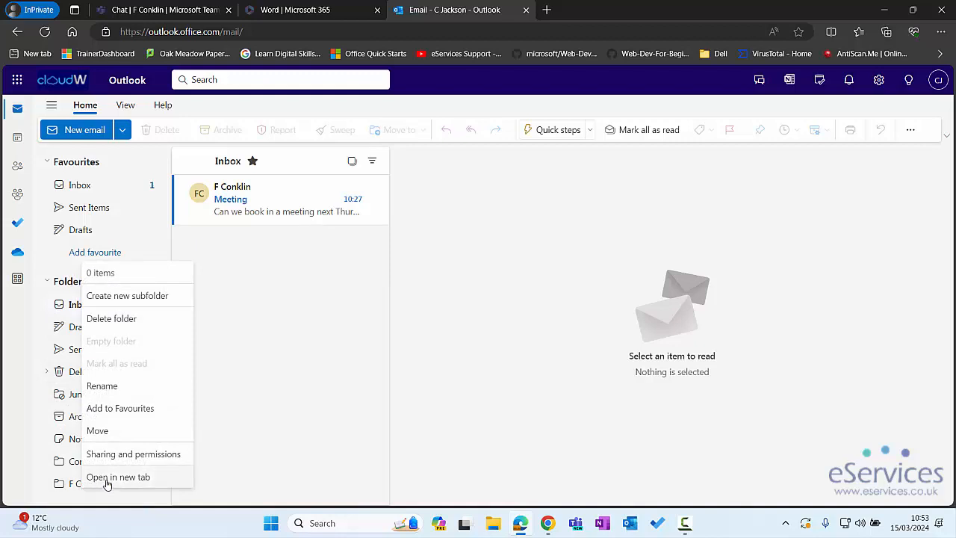
{"action": "left_click", "coordinate": [114, 317]}
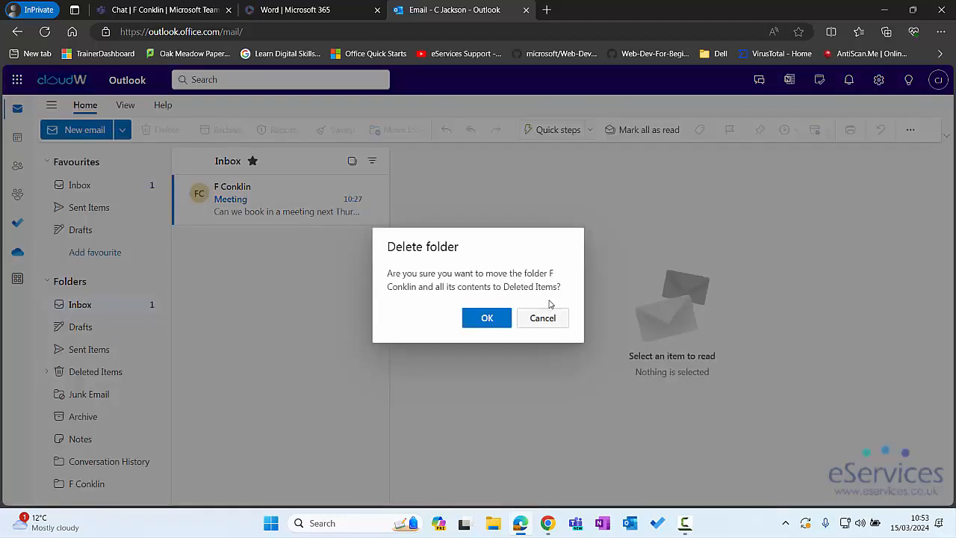
{"action": "left_click", "coordinate": [494, 317]}
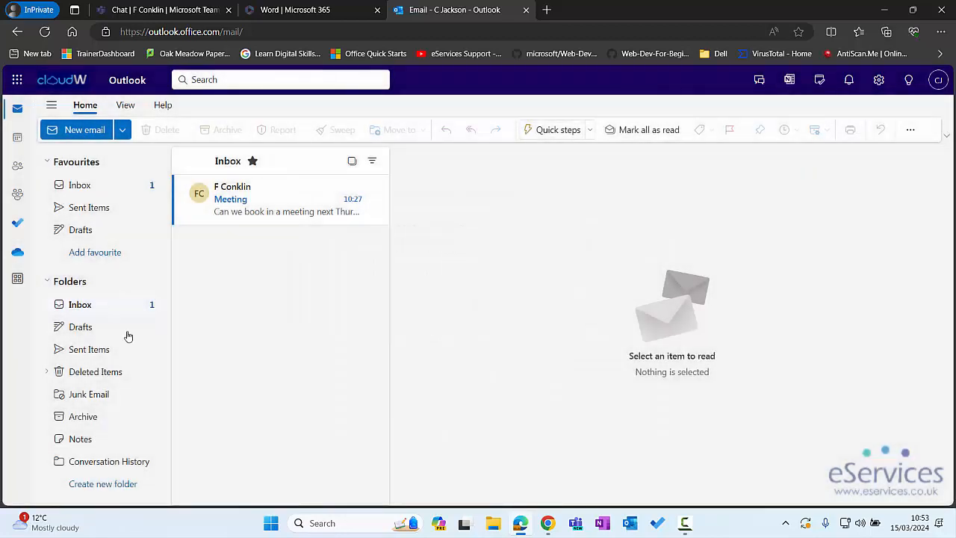
{"action": "right_click", "coordinate": [74, 286]}
{"action": "left_click", "coordinate": [277, 294]}
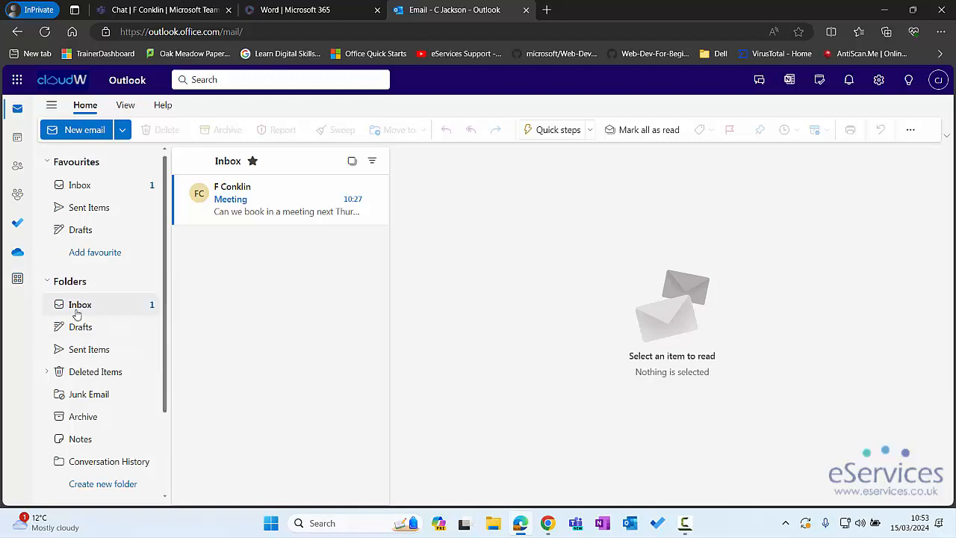
Create an F Conklin subfolder under Inbox and move the Meeting email into it.
{"action": "right_click", "coordinate": [86, 309]}
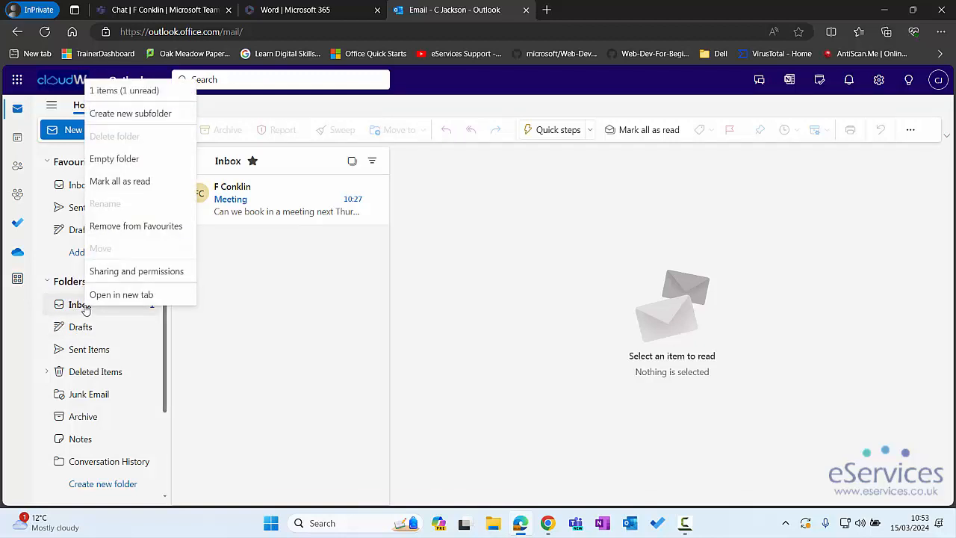
{"action": "left_click", "coordinate": [112, 116]}
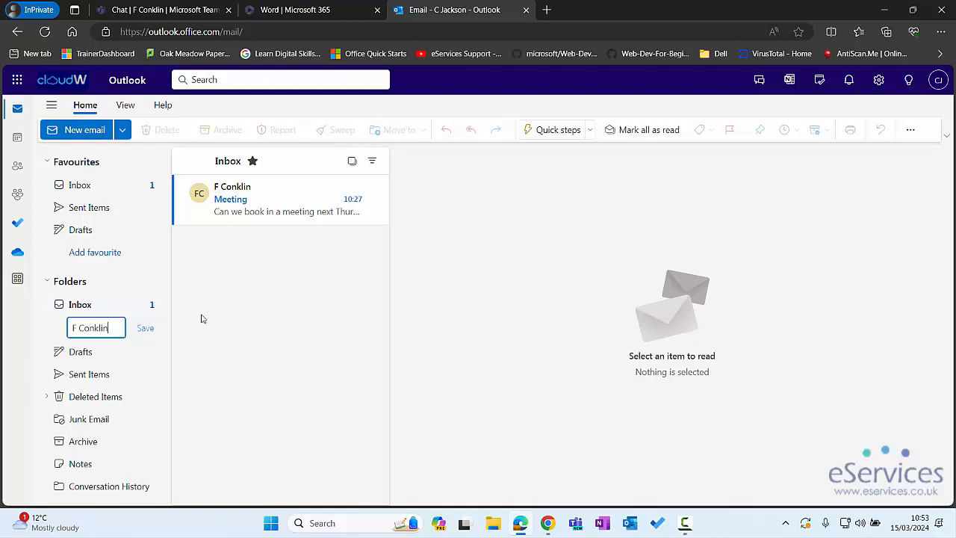
{"action": "type", "text": "F Conklin"}
{"action": "key", "text": "Return"}
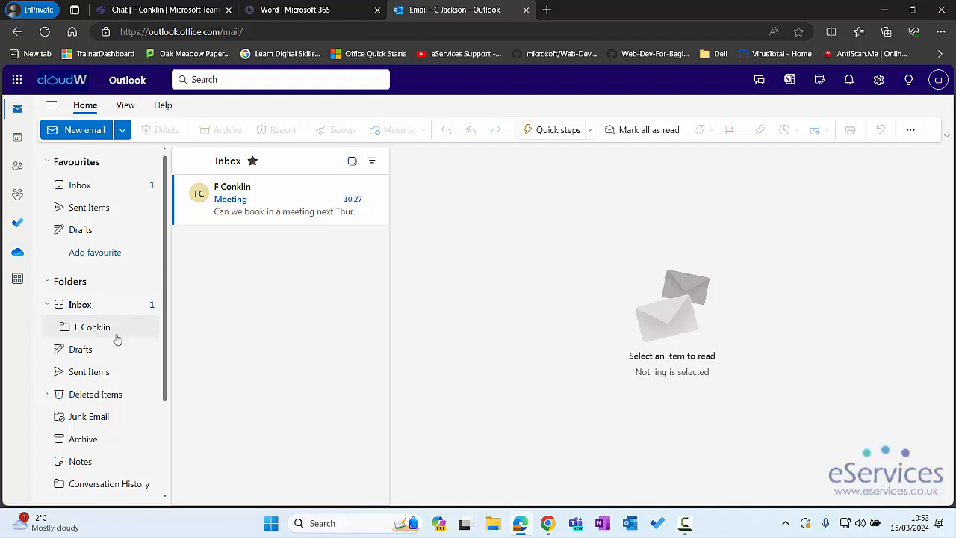
{"action": "left_click_drag", "start_coordinate": [270, 192], "coordinate": [79, 335]}
Add the F Conklin folder to Favourites, then remove it again.
{"action": "right_click", "coordinate": [92, 334]}
{"action": "left_click", "coordinate": [127, 250]}
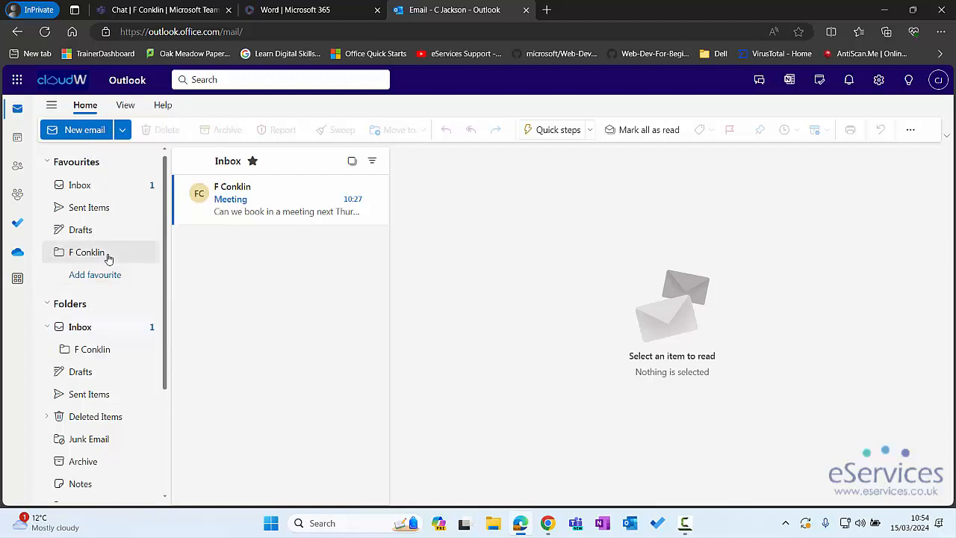
{"action": "right_click", "coordinate": [107, 258]}
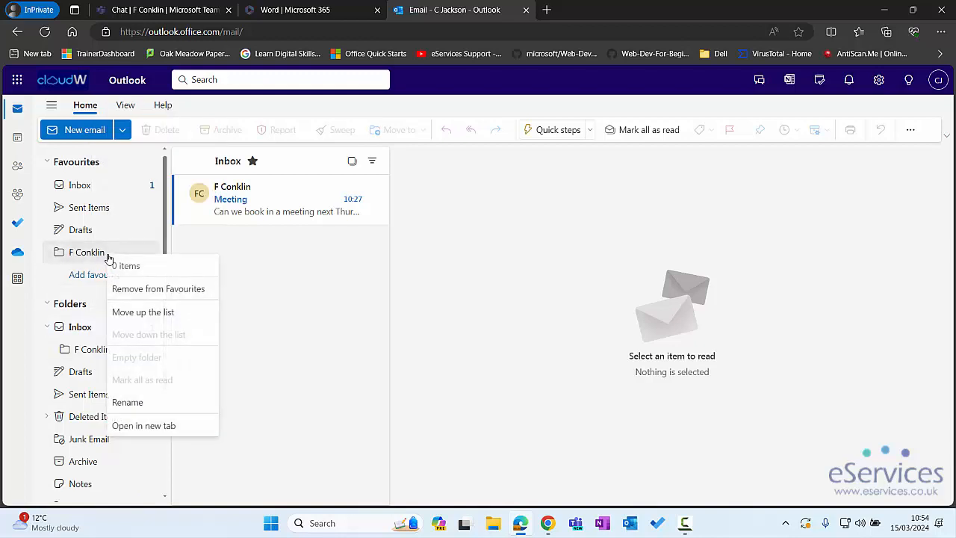
{"action": "left_click", "coordinate": [128, 296]}
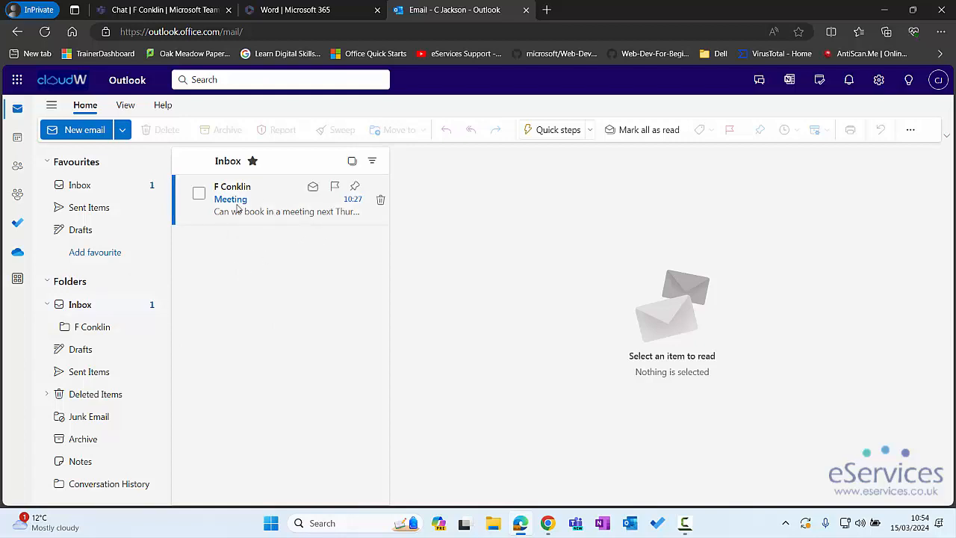
{"action": "right_click", "coordinate": [273, 198]}
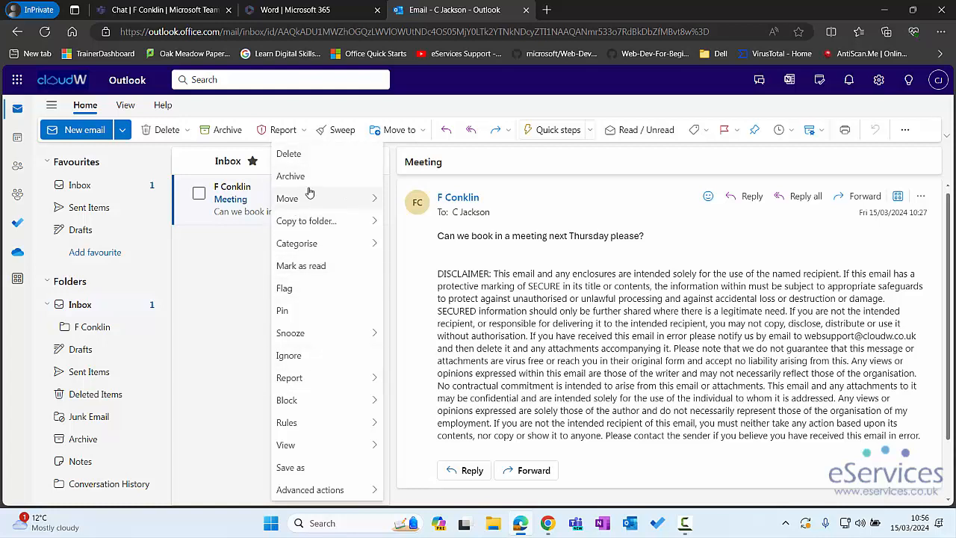
{"action": "mouse_move", "coordinate": [365, 197]}
{"action": "mouse_move", "coordinate": [336, 222]}
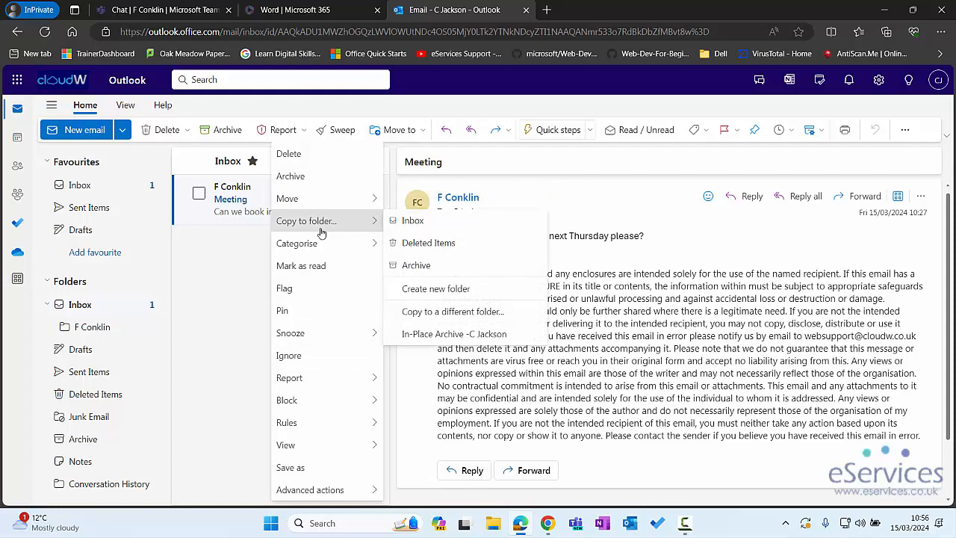
{"action": "mouse_move", "coordinate": [299, 422]}
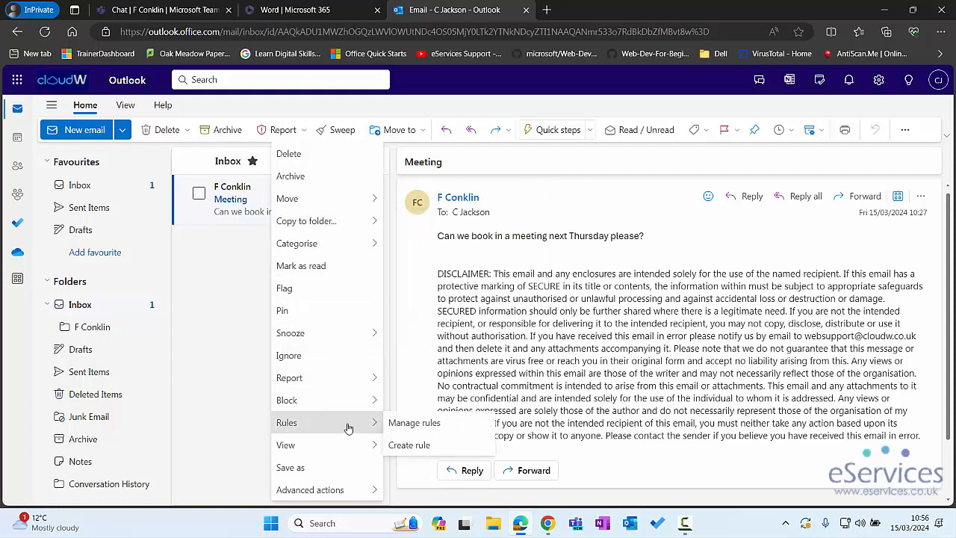
{"action": "left_click", "coordinate": [418, 446]}
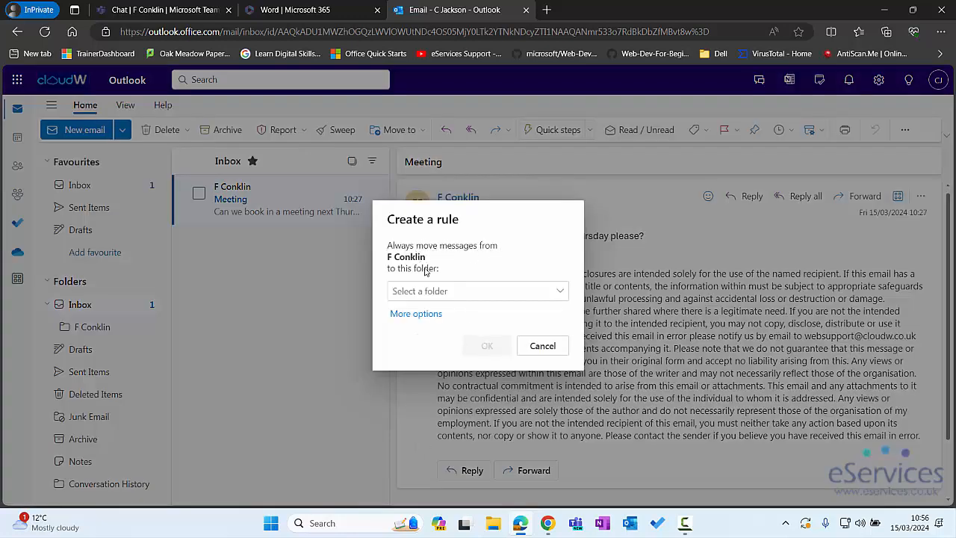
{"action": "left_click", "coordinate": [449, 290]}
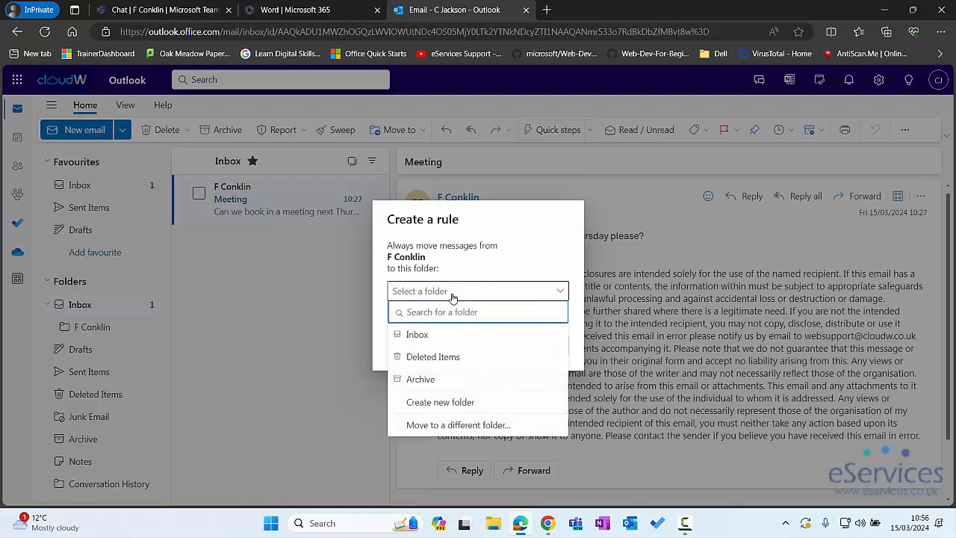
{"action": "left_click", "coordinate": [439, 431]}
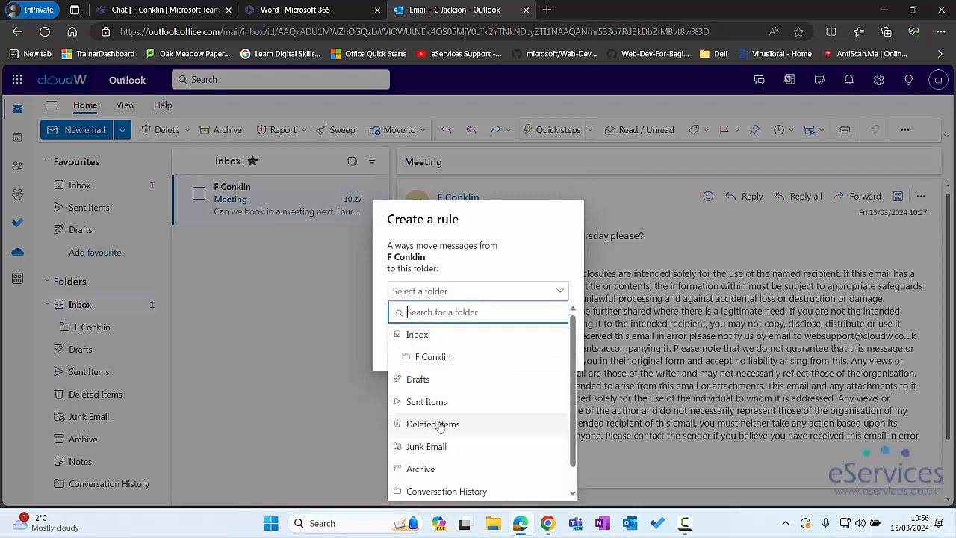
{"action": "left_click", "coordinate": [428, 356]}
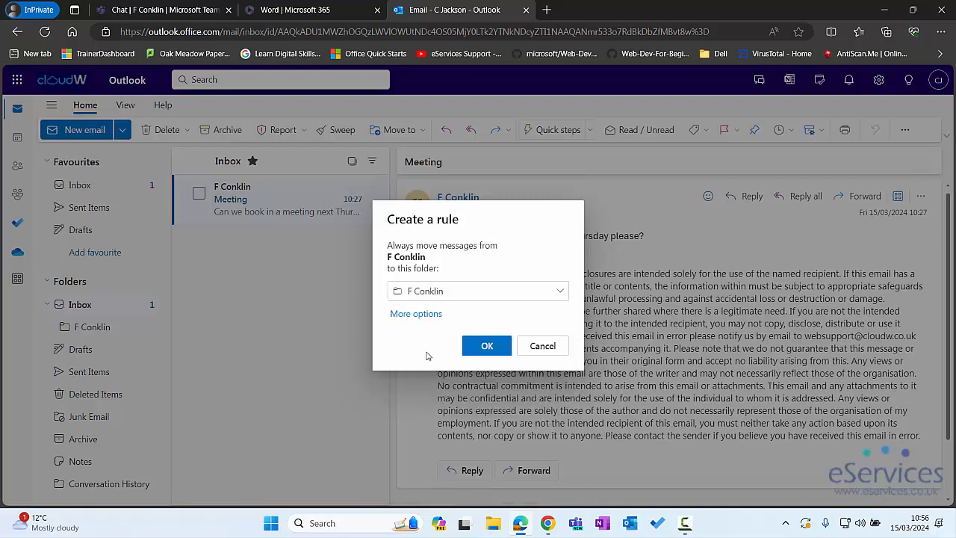
{"action": "left_click", "coordinate": [487, 346]}
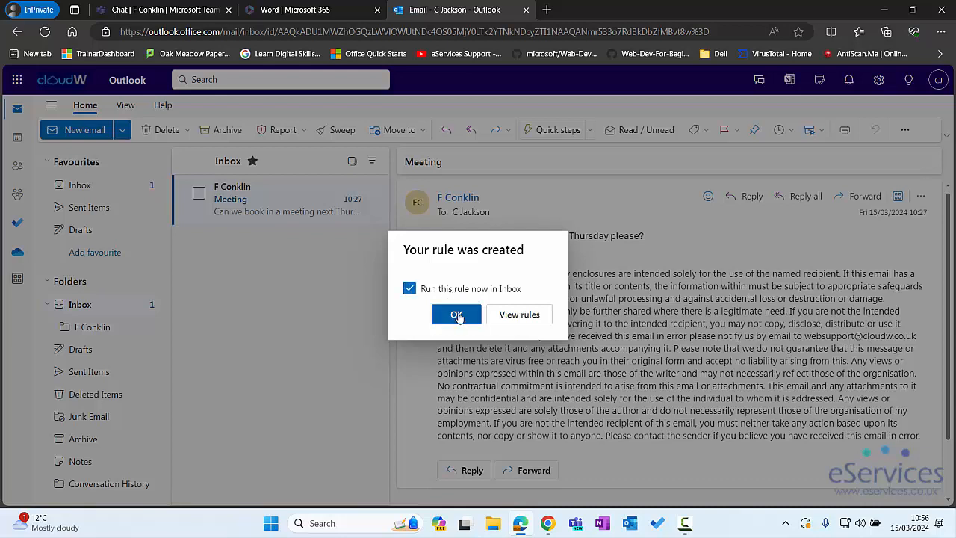
{"action": "left_click", "coordinate": [456, 313]}
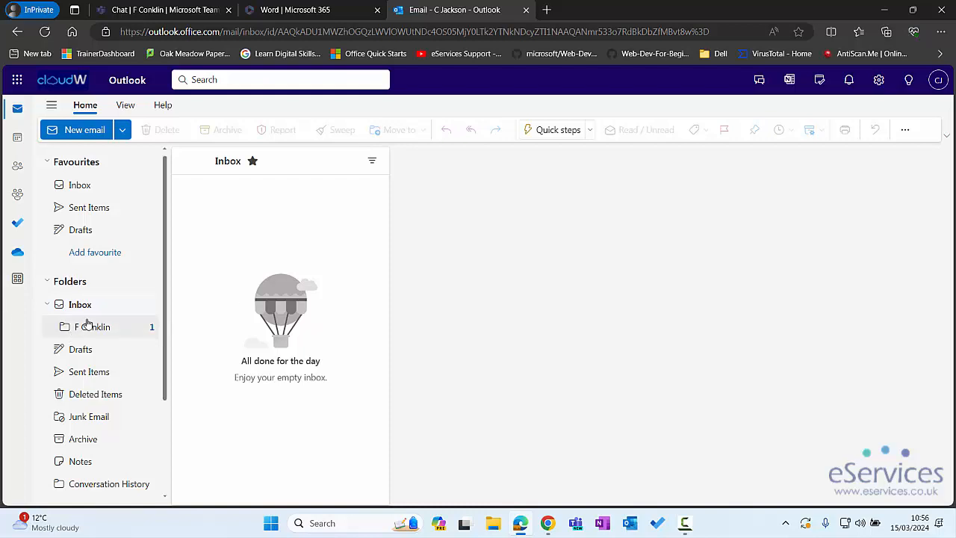
{"action": "left_click", "coordinate": [118, 330]}
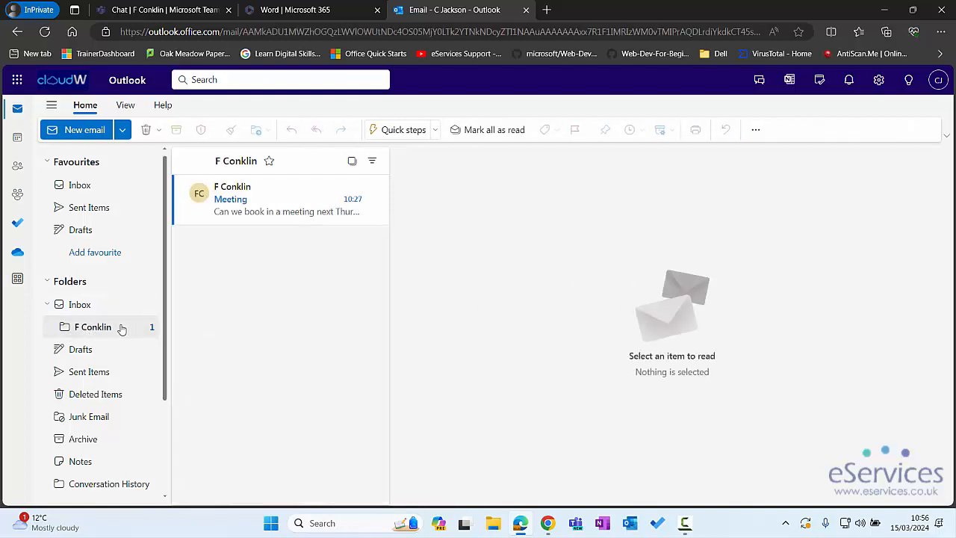
{"action": "right_click", "coordinate": [268, 206]}
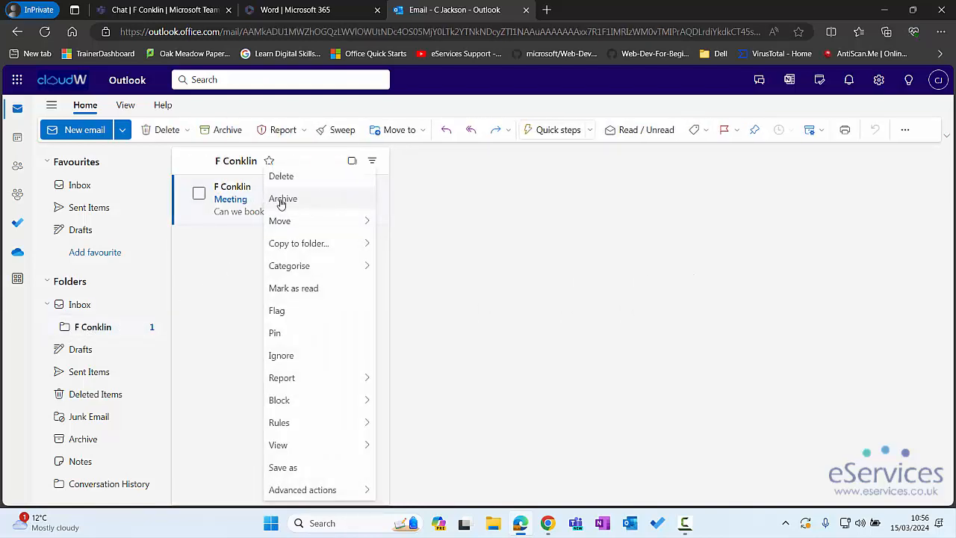
{"action": "left_click", "coordinate": [405, 423]}
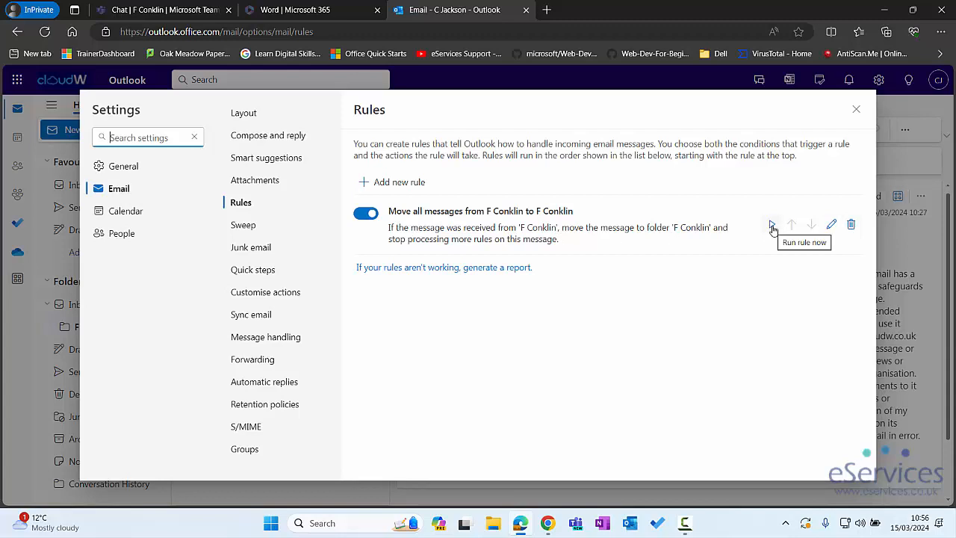
{"action": "left_click", "coordinate": [831, 226]}
Add a rule named Meetings with the condition 'Message body includes' Meeting.
{"action": "left_click", "coordinate": [396, 182]}
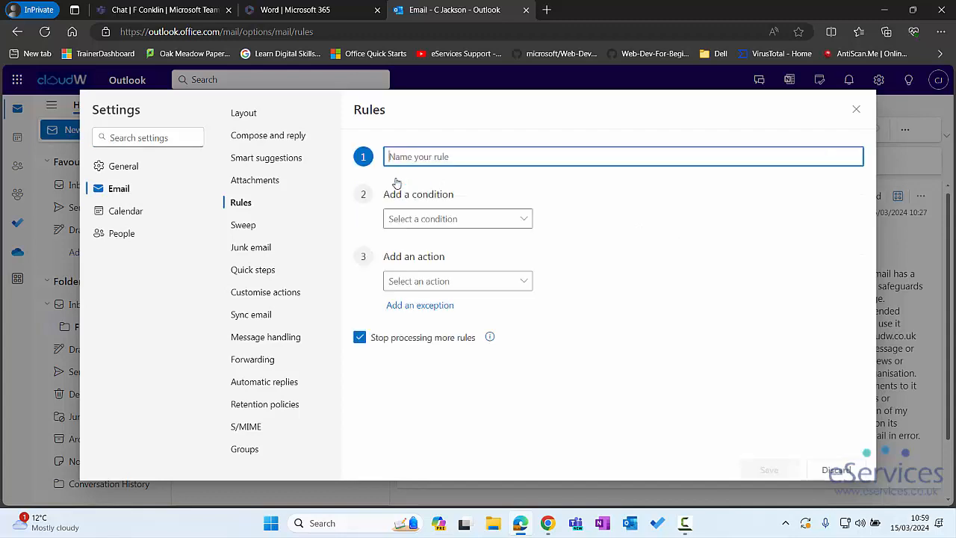
{"action": "type", "text": "M"}
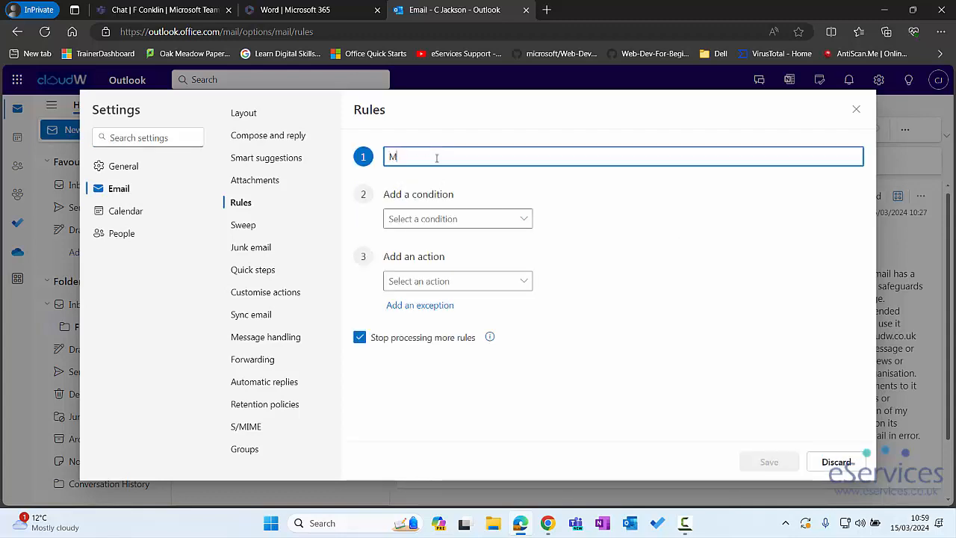
{"action": "type", "text": "eetings"}
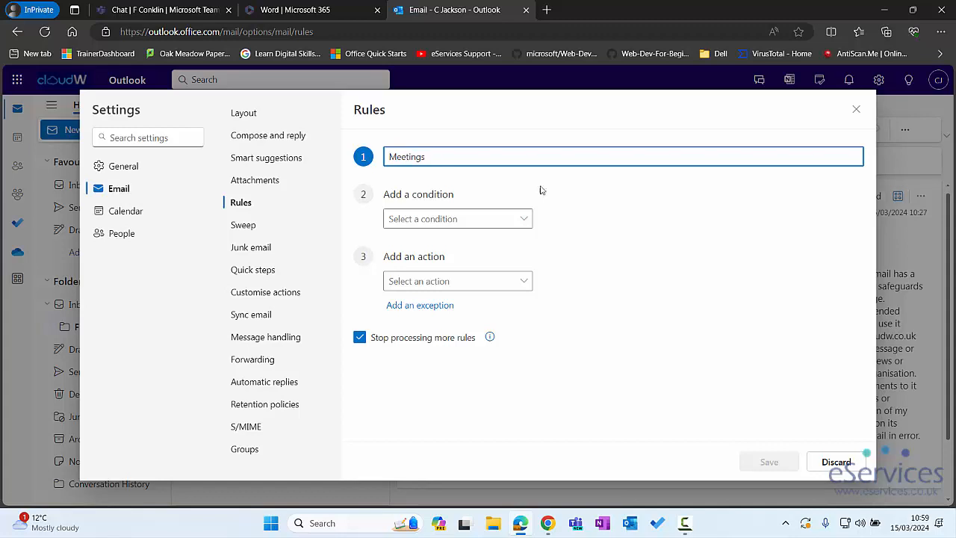
{"action": "left_click", "coordinate": [465, 219]}
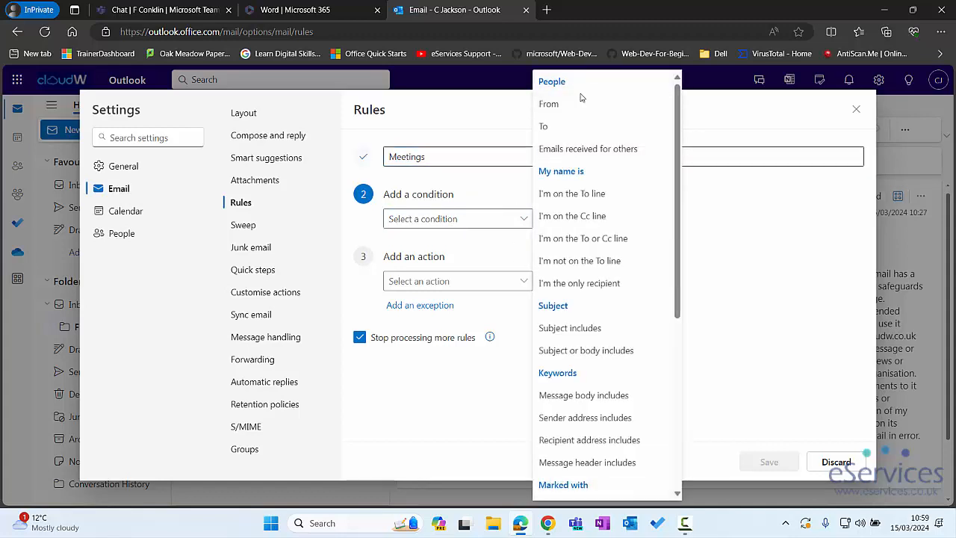
{"action": "scroll", "coordinate": [590, 284], "scroll_direction": "down", "scroll_amount": 4}
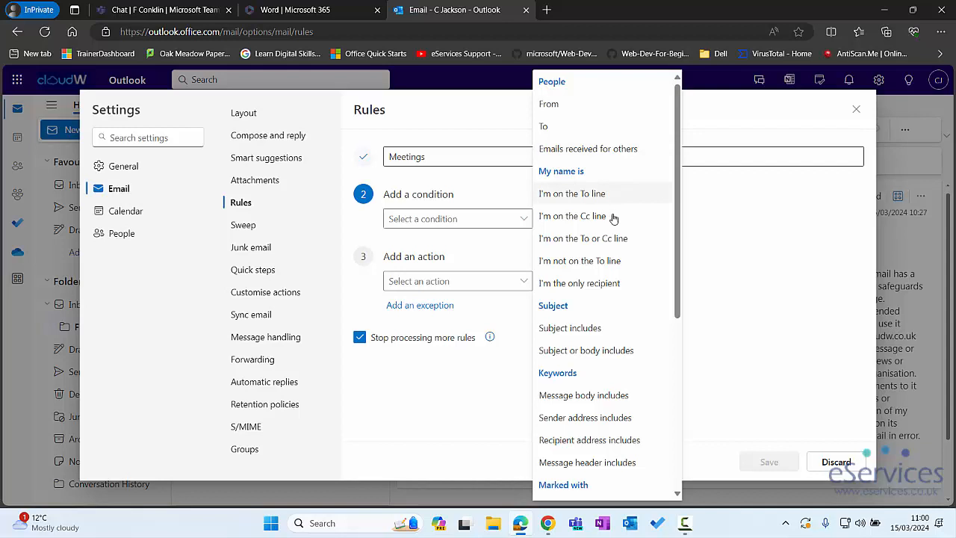
{"action": "scroll", "coordinate": [622, 219], "scroll_direction": "down", "scroll_amount": 2}
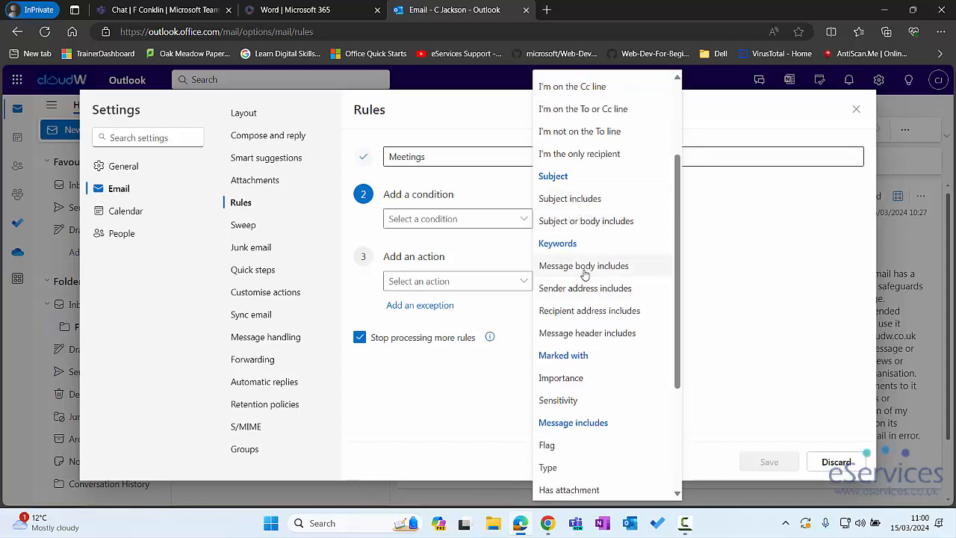
{"action": "scroll", "coordinate": [601, 313], "scroll_direction": "down", "scroll_amount": 2}
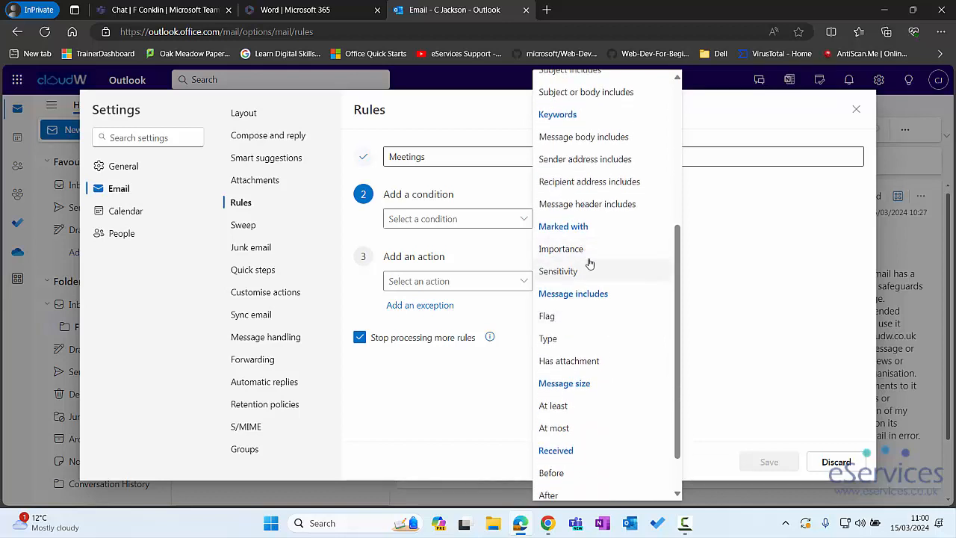
{"action": "scroll", "coordinate": [589, 281], "scroll_direction": "down", "scroll_amount": 1}
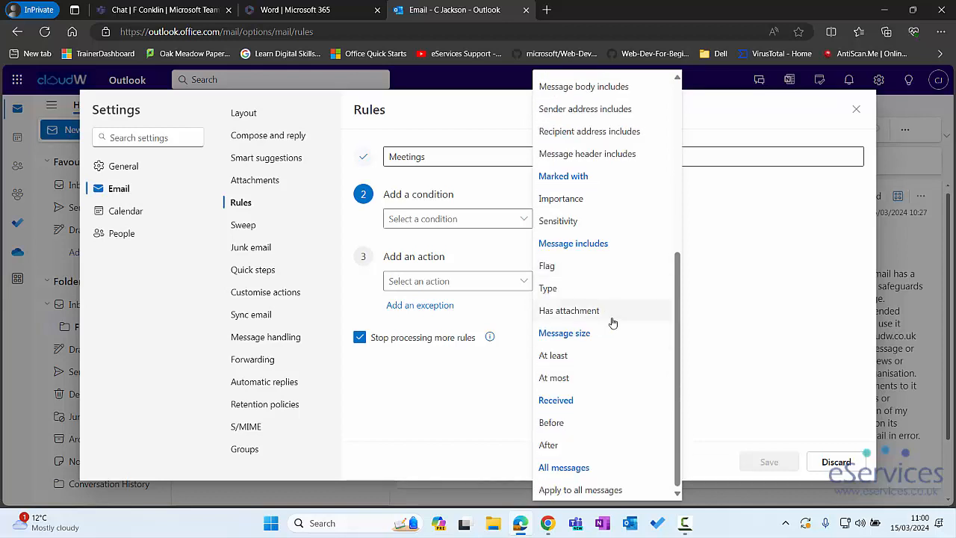
{"action": "scroll", "coordinate": [594, 366], "scroll_direction": "up", "scroll_amount": 5}
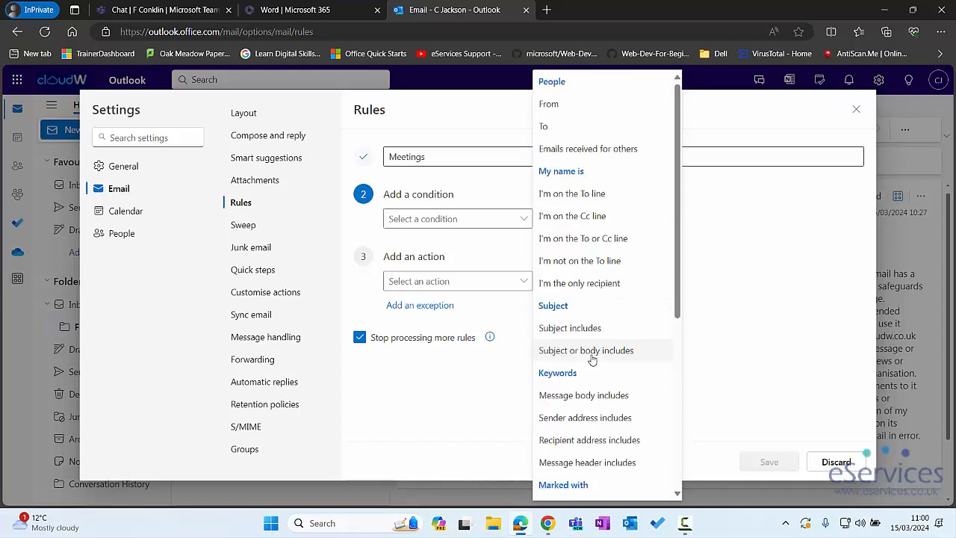
{"action": "left_click", "coordinate": [579, 395]}
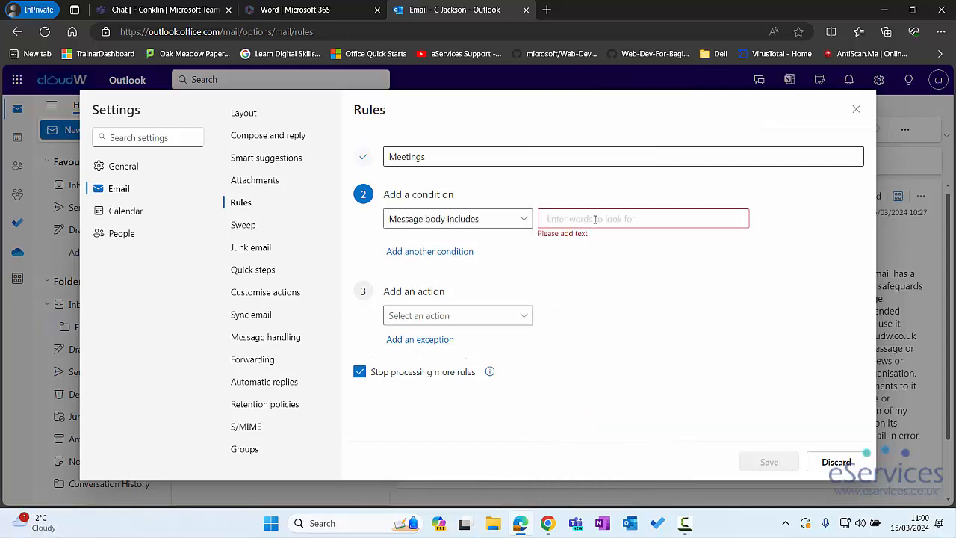
{"action": "type", "text": "Meeting"}
{"action": "left_click", "coordinate": [425, 322]}
Give the Meetings rule a 'Move to' action targeting a new Meetings folder, and save it.
{"action": "left_click", "coordinate": [433, 311]}
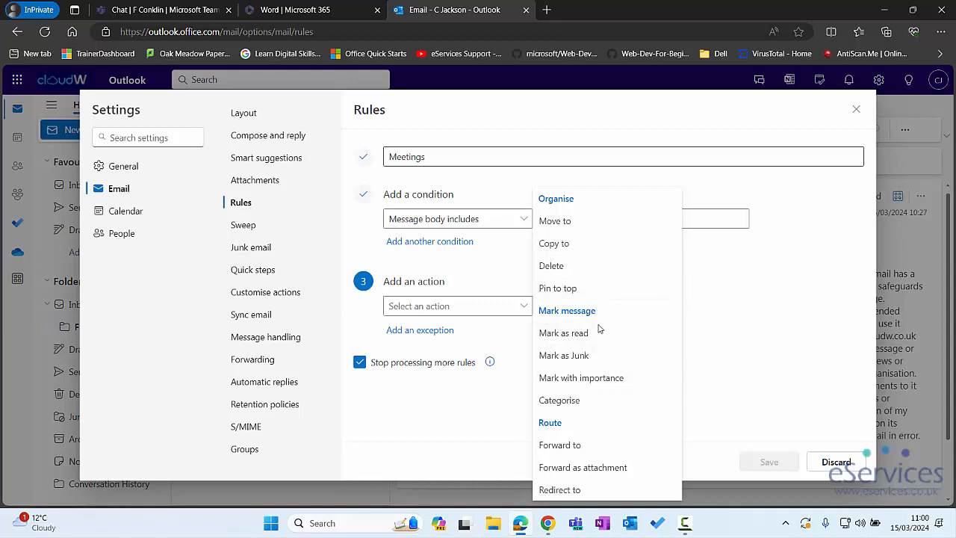
{"action": "left_click", "coordinate": [584, 222]}
{"action": "left_click", "coordinate": [600, 307]}
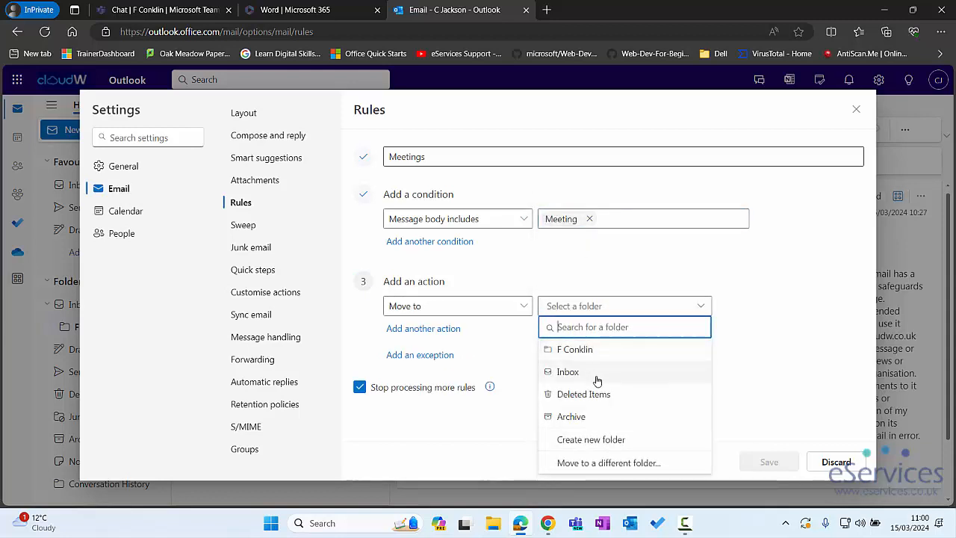
{"action": "left_click", "coordinate": [588, 442]}
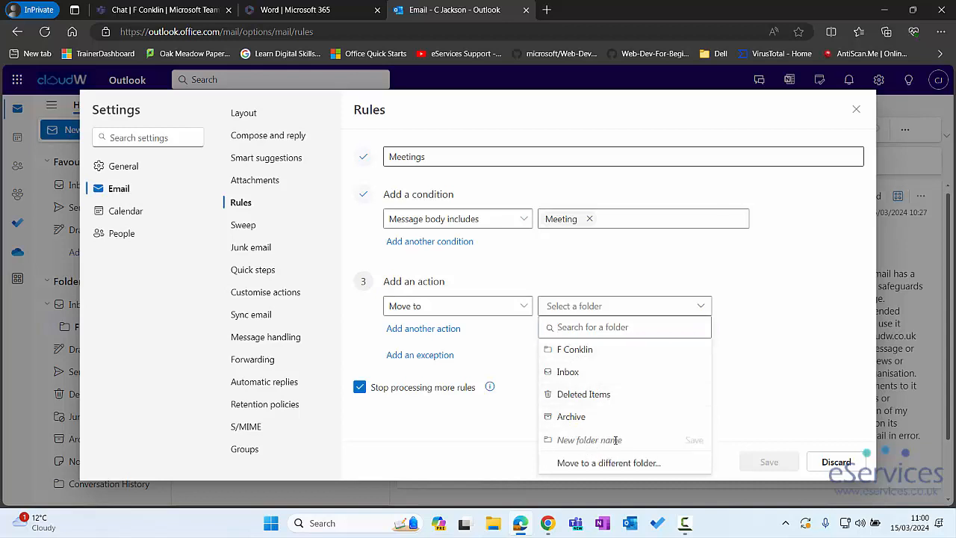
{"action": "type", "text": "Meeting"}
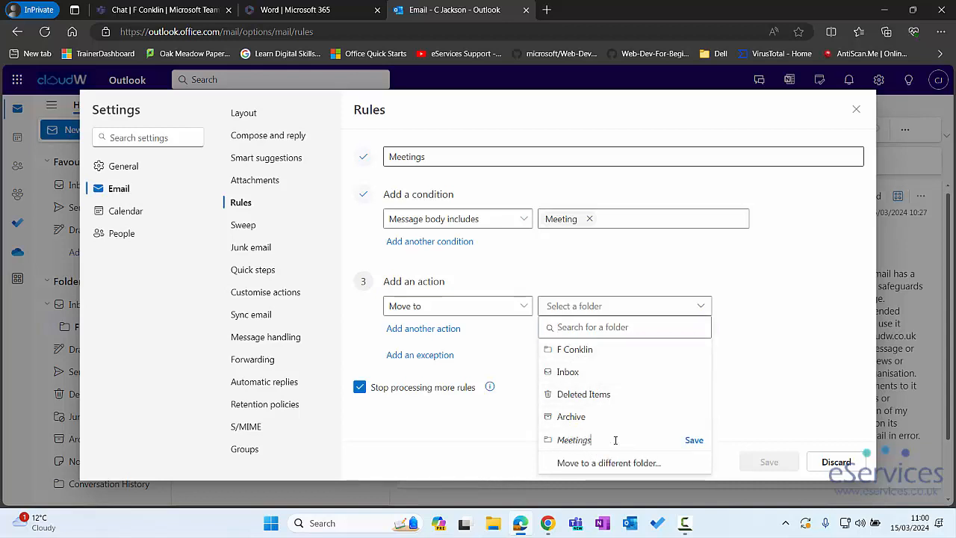
{"action": "type", "text": "s"}
{"action": "left_click", "coordinate": [693, 440]}
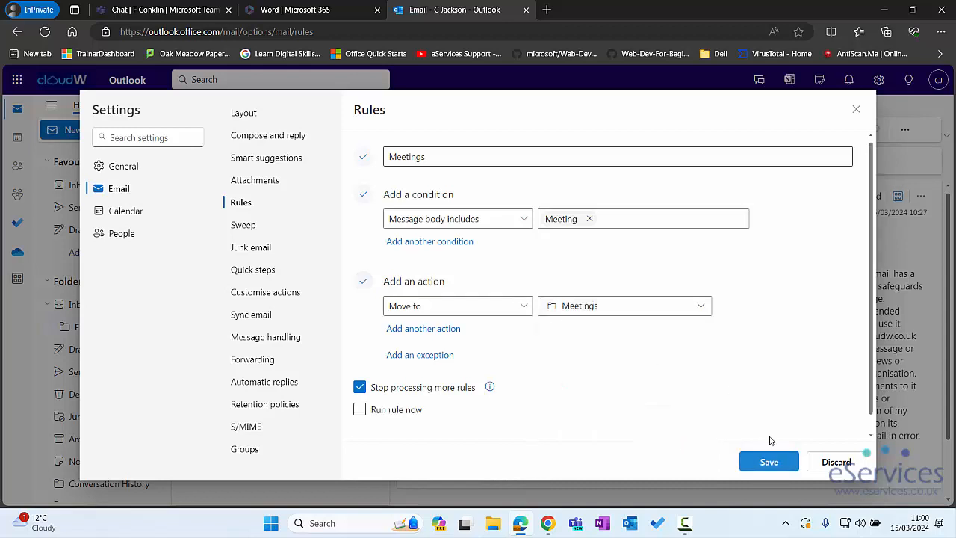
{"action": "left_click", "coordinate": [770, 461]}
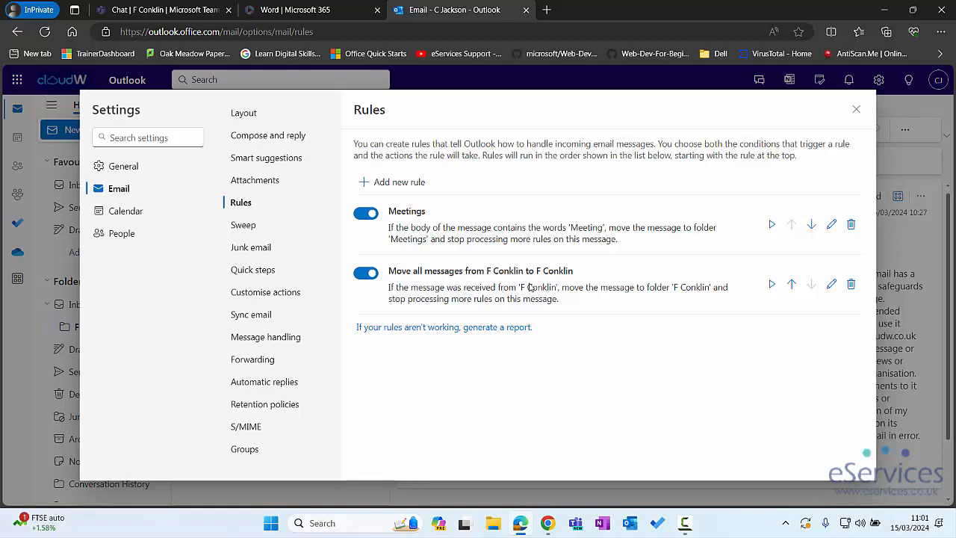
Move the F Conklin rule above the Meetings rule and close Settings.
{"action": "left_click", "coordinate": [792, 286]}
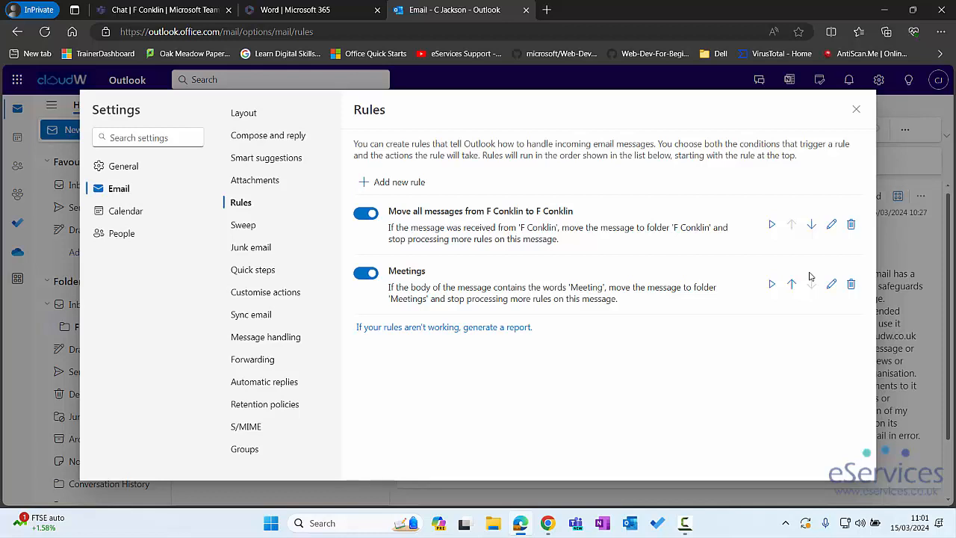
{"action": "left_click", "coordinate": [856, 109]}
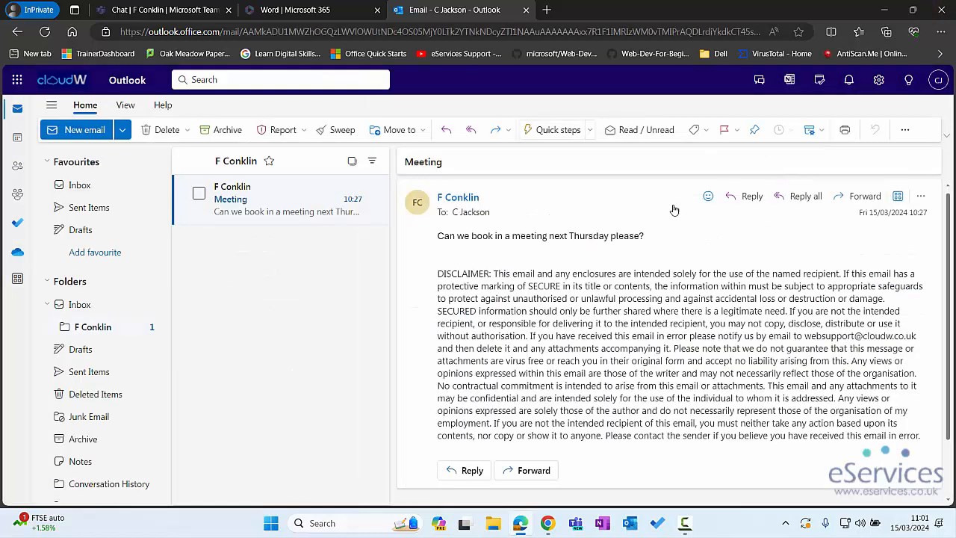
{"action": "right_click", "coordinate": [251, 198]}
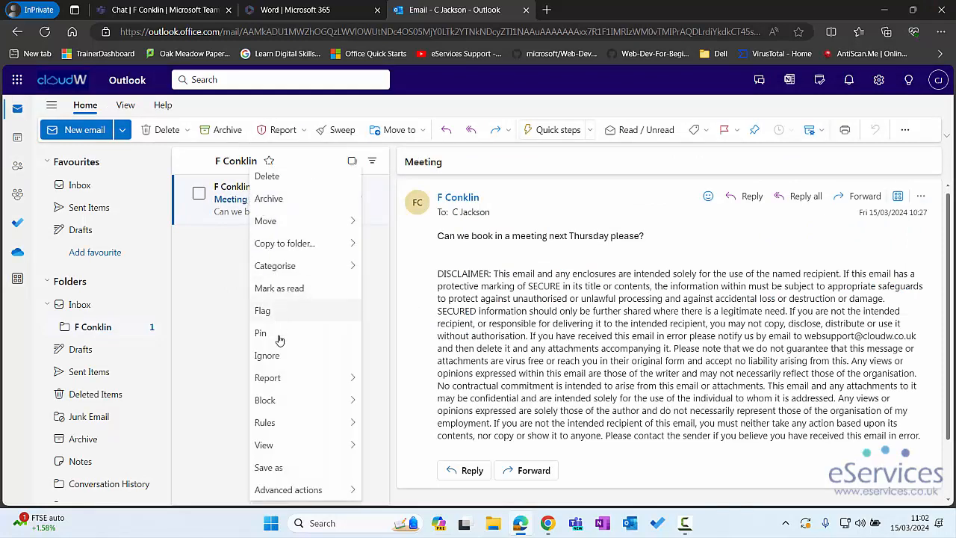
{"action": "mouse_move", "coordinate": [296, 379]}
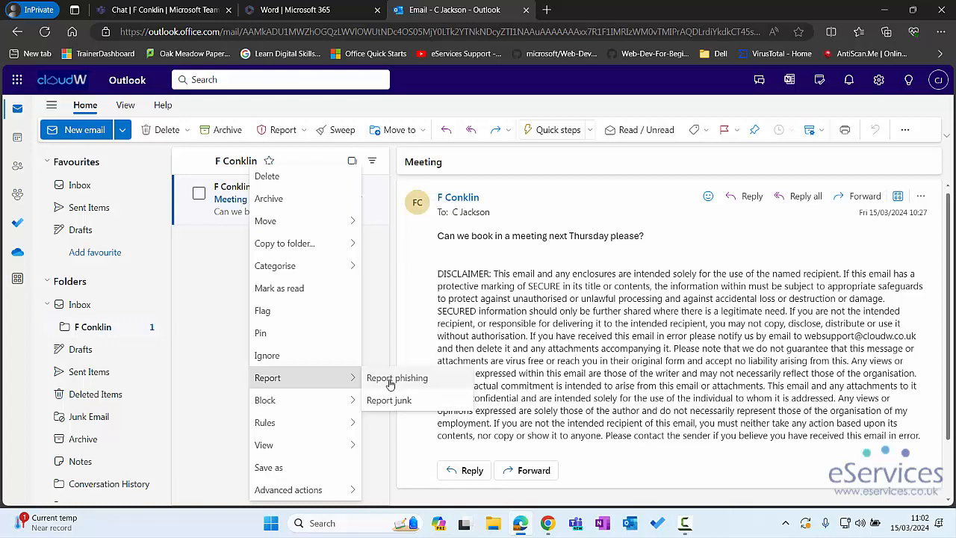
{"action": "mouse_move", "coordinate": [273, 399]}
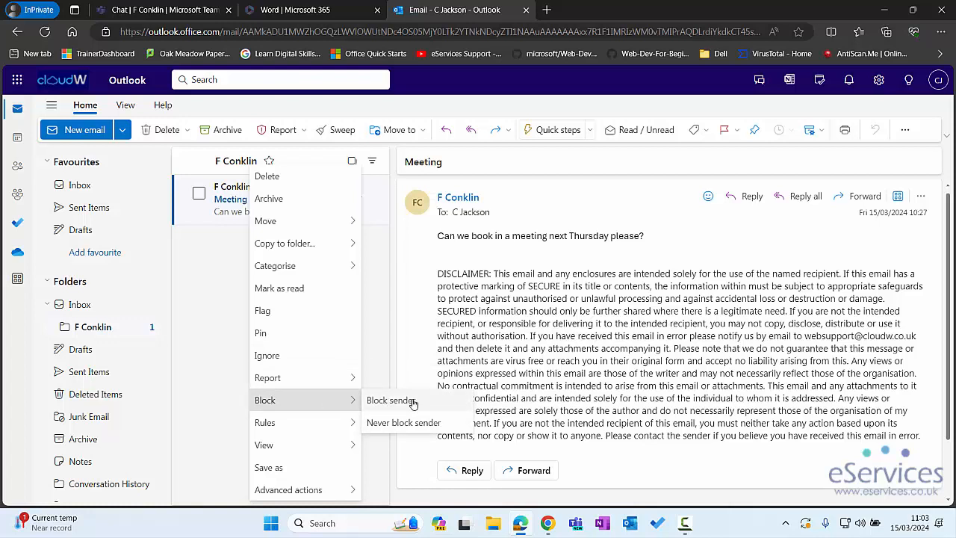
{"action": "left_click", "coordinate": [290, 315]}
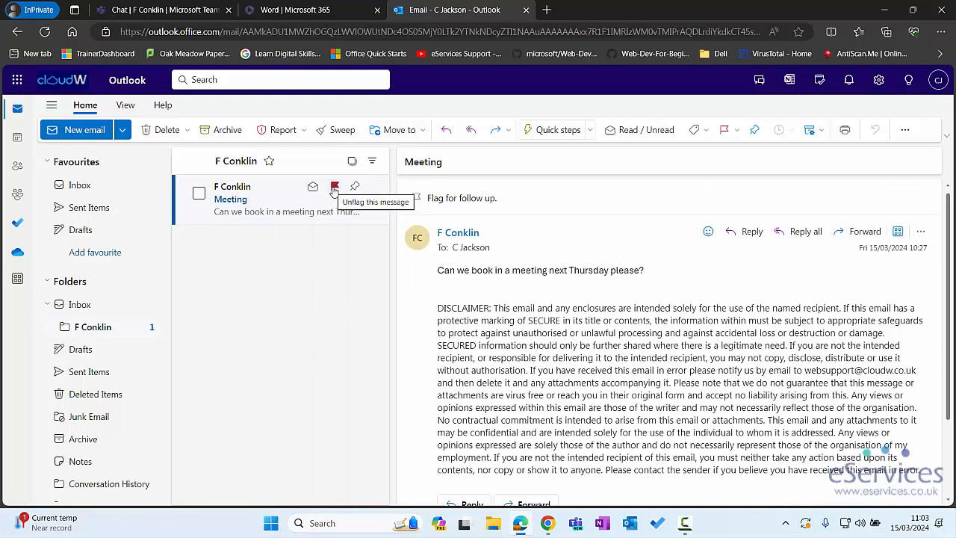
Mark the Meeting email's flag as complete.
{"action": "right_click", "coordinate": [280, 205]}
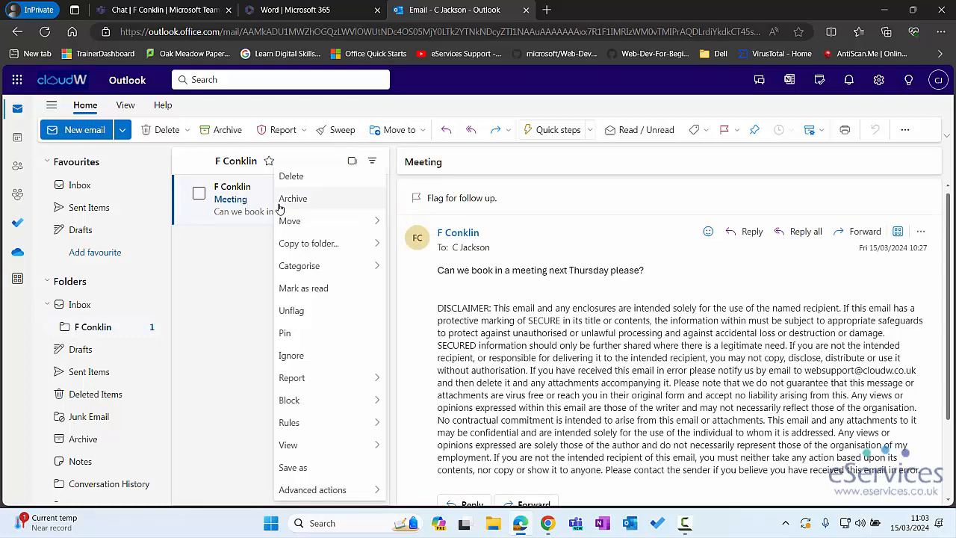
{"action": "left_click", "coordinate": [200, 282]}
{"action": "left_click", "coordinate": [333, 187]}
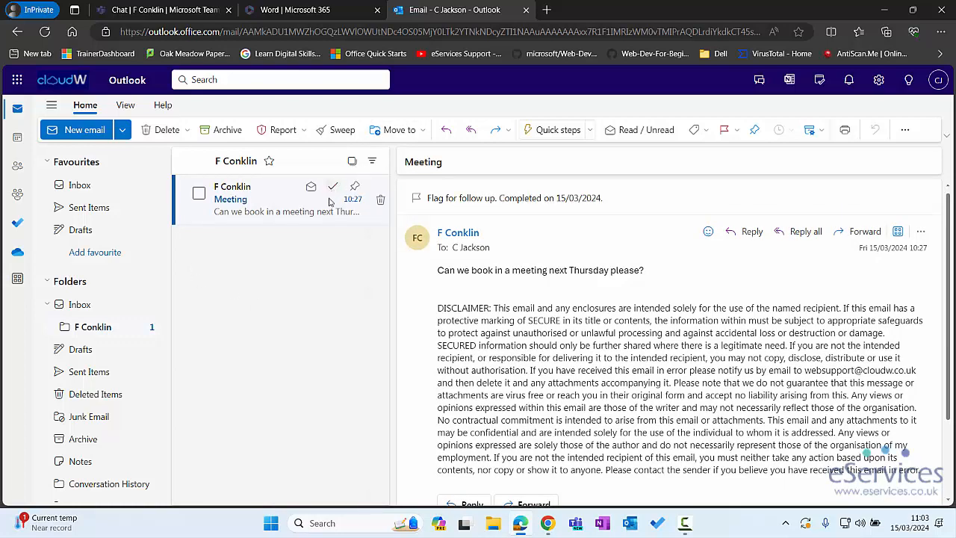
Pin the Meeting email to the top, then unpin it.
{"action": "right_click", "coordinate": [277, 202]}
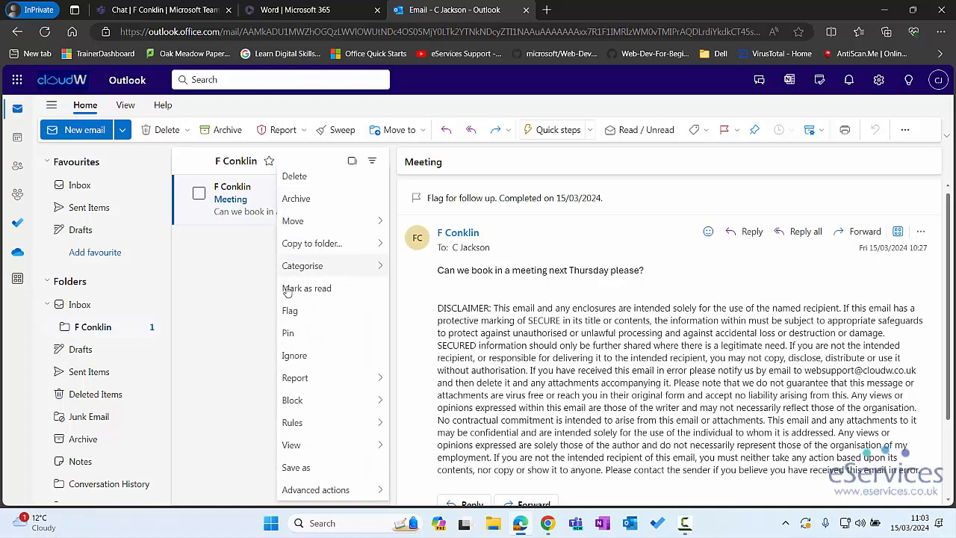
{"action": "left_click", "coordinate": [290, 334]}
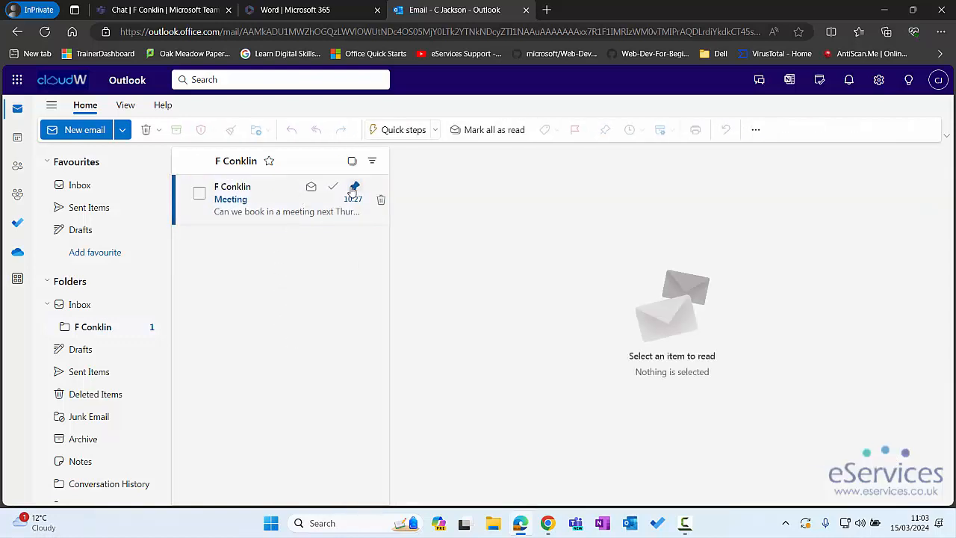
{"action": "right_click", "coordinate": [309, 202]}
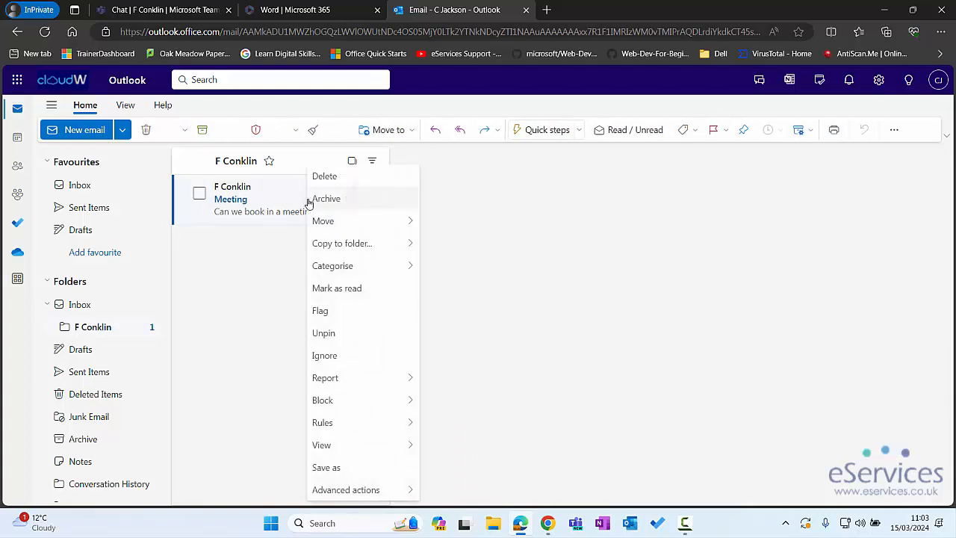
{"action": "left_click", "coordinate": [210, 274]}
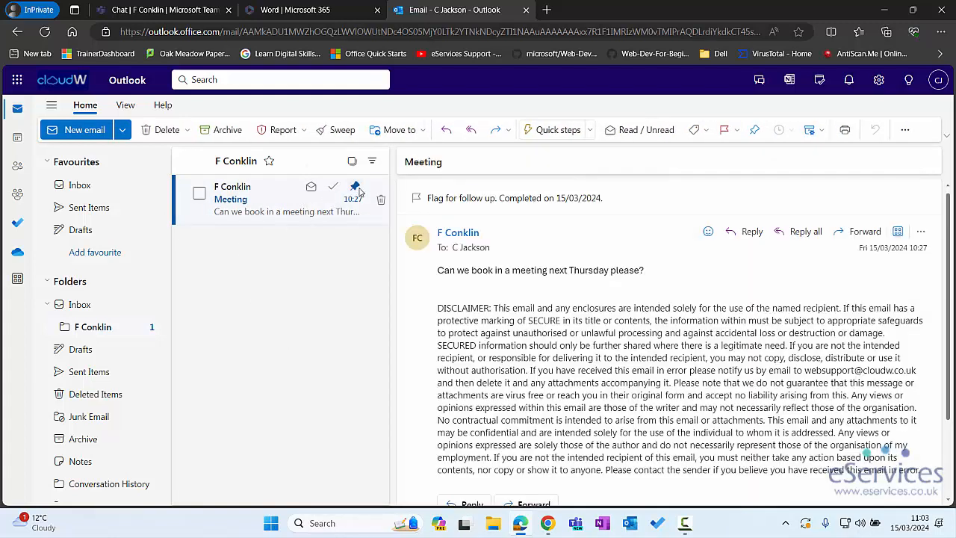
{"action": "left_click", "coordinate": [357, 189]}
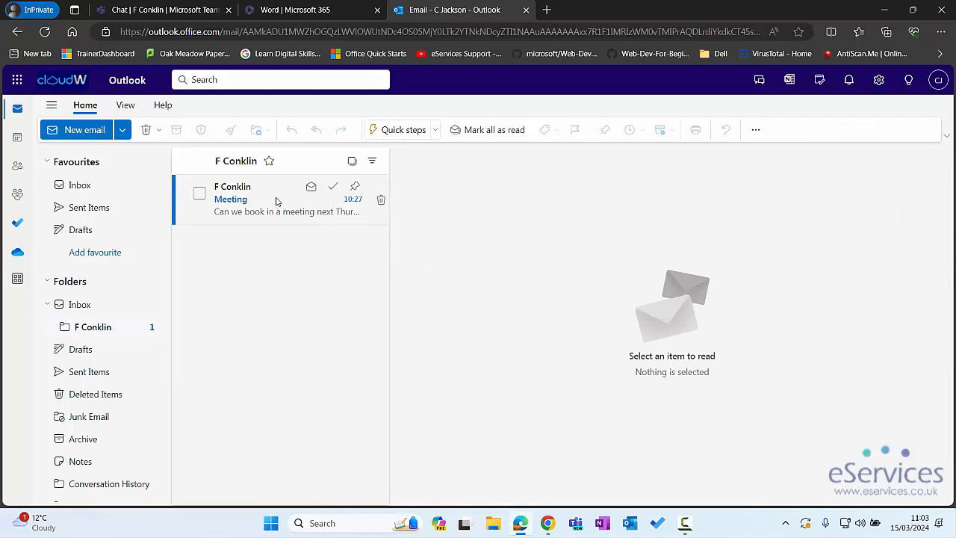
Create a To Do task from the Meeting email.
{"action": "right_click", "coordinate": [276, 200]}
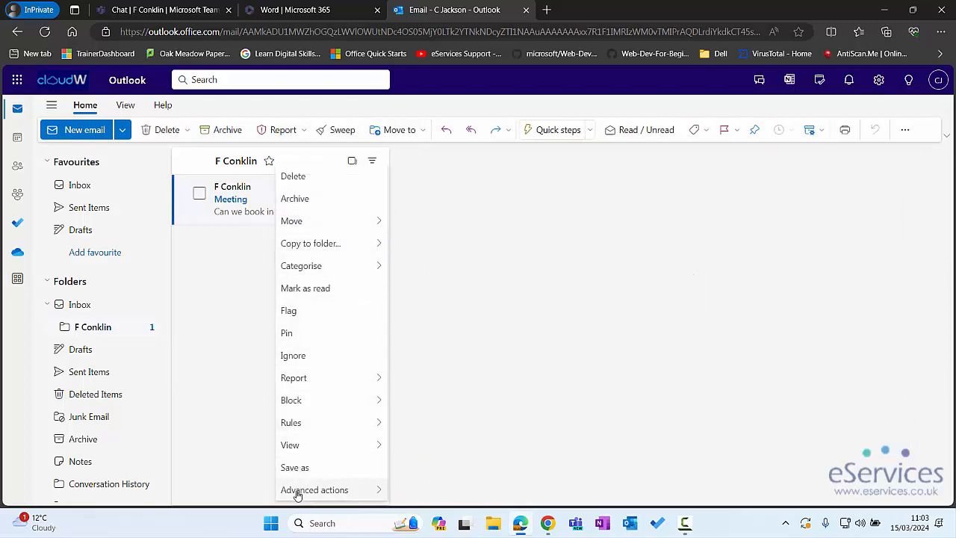
{"action": "mouse_move", "coordinate": [299, 491]}
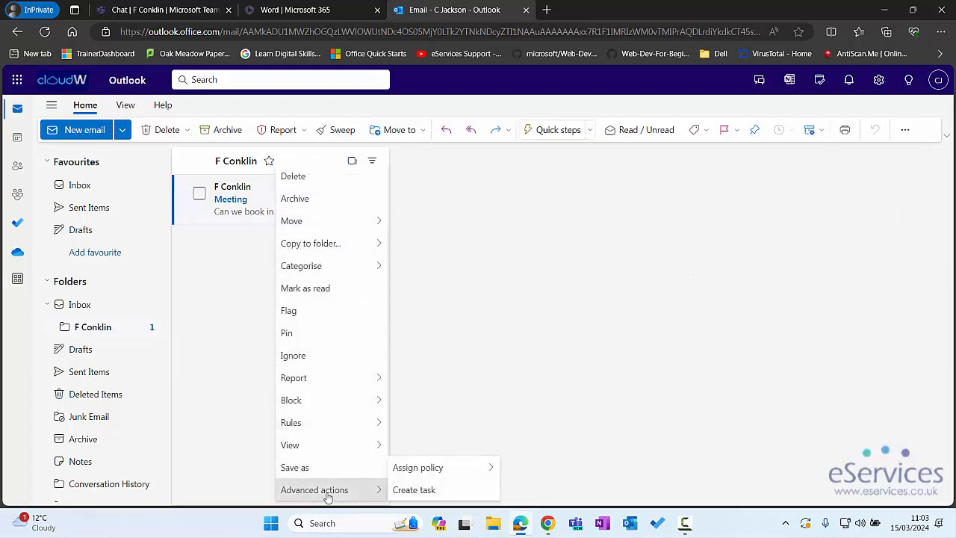
{"action": "left_click", "coordinate": [413, 489]}
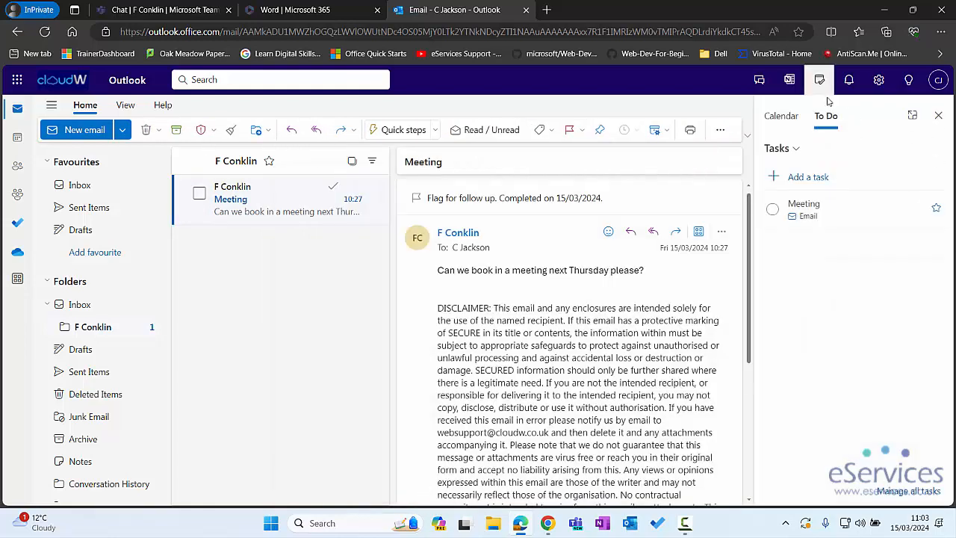
{"action": "right_click", "coordinate": [834, 214]}
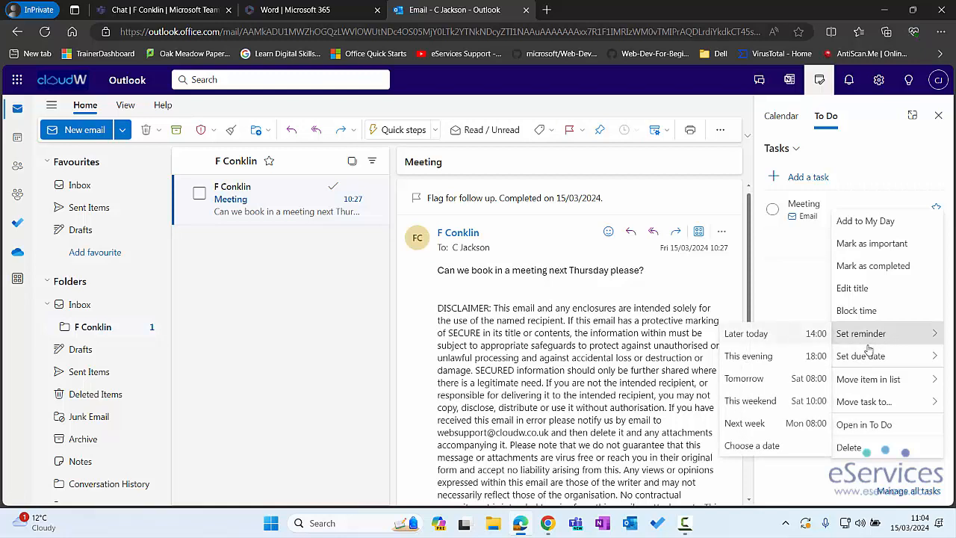
{"action": "mouse_move", "coordinate": [872, 357]}
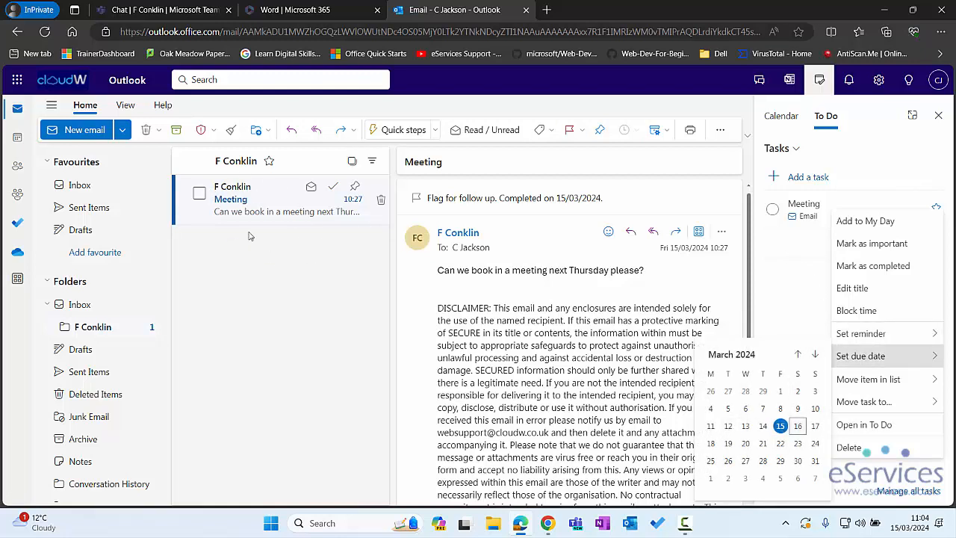
{"action": "left_click", "coordinate": [305, 321]}
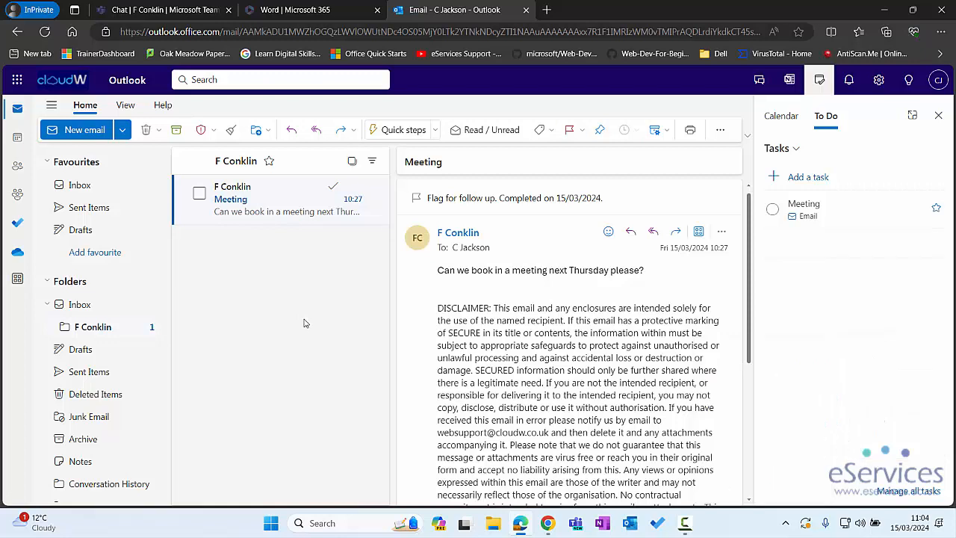
{"action": "right_click", "coordinate": [267, 211]}
{"action": "mouse_move", "coordinate": [302, 490]}
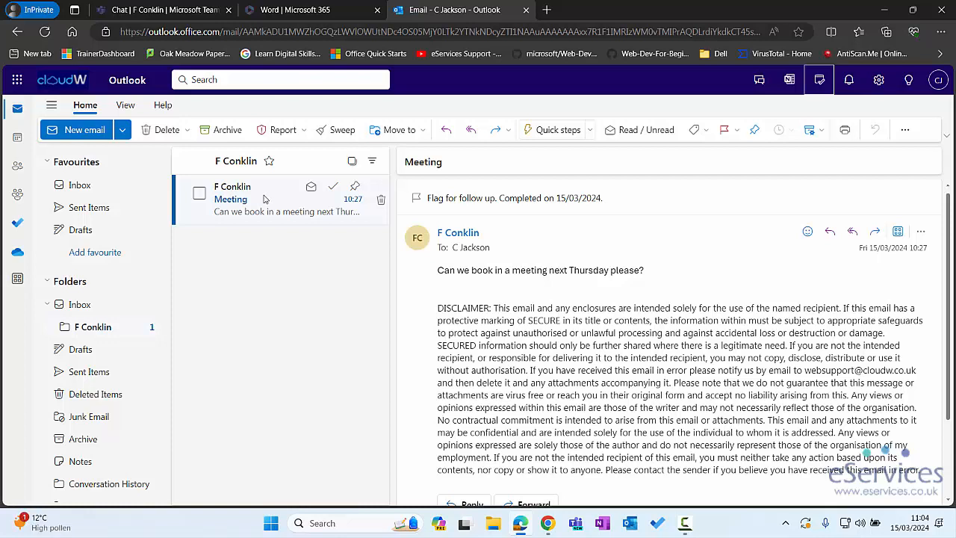
Rename the Blue category to Meetings.
{"action": "right_click", "coordinate": [263, 198]}
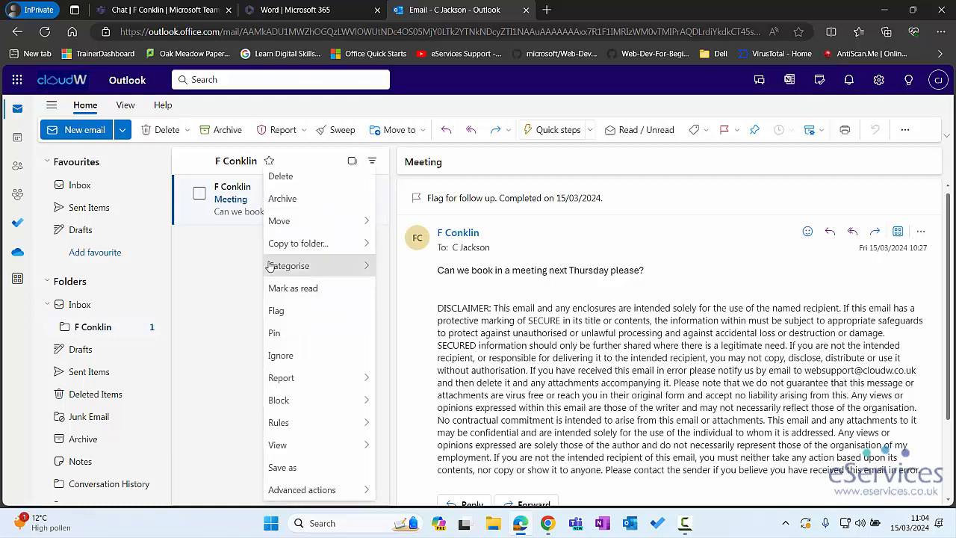
{"action": "mouse_move", "coordinate": [291, 271]}
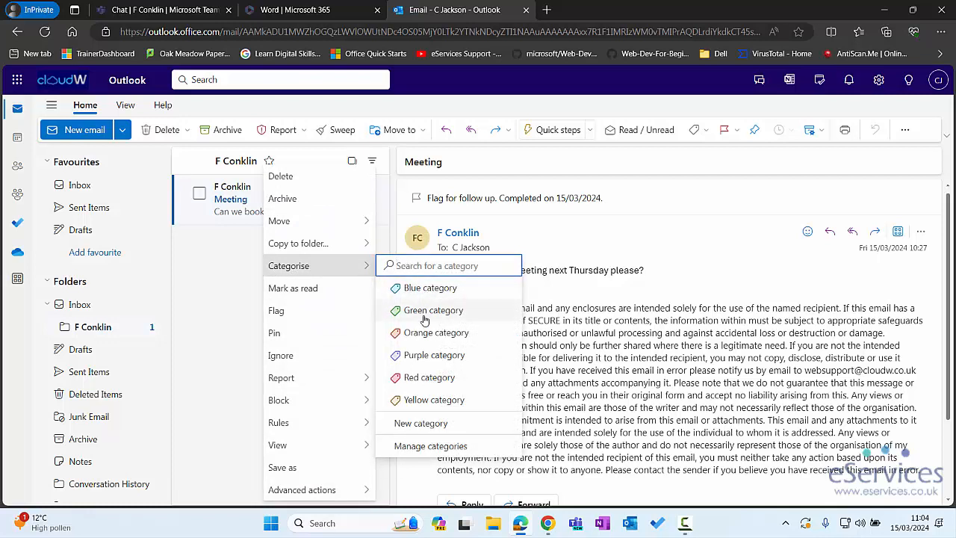
{"action": "left_click", "coordinate": [423, 445]}
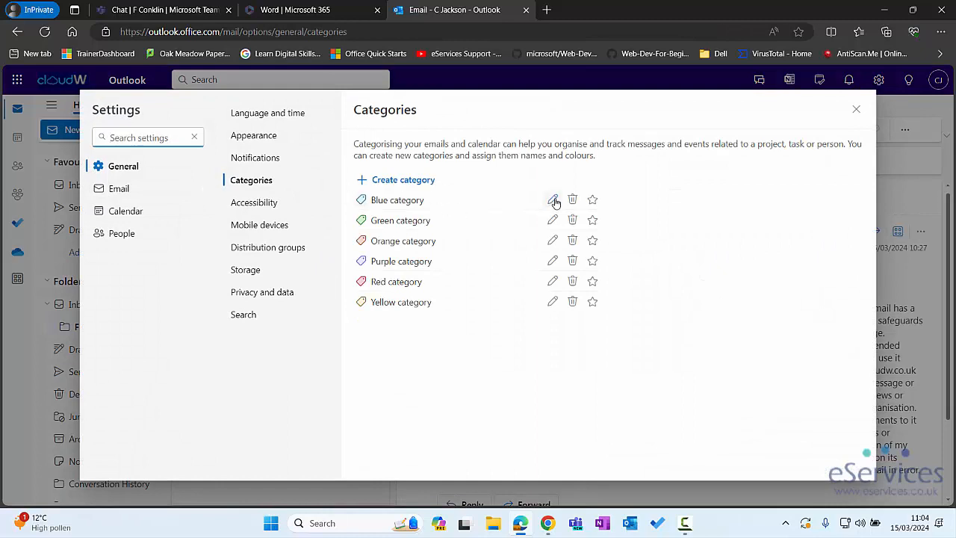
{"action": "left_click", "coordinate": [552, 200]}
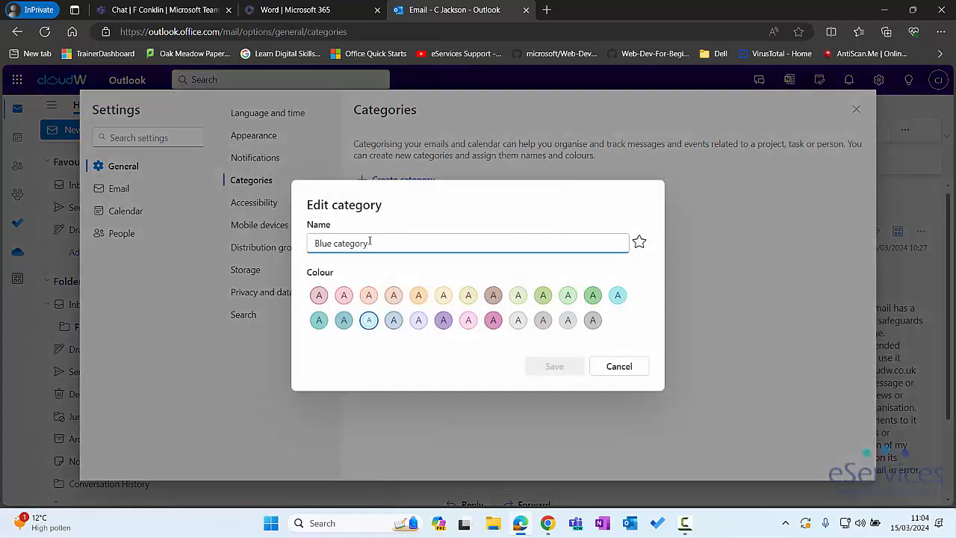
{"action": "key", "text": "ctrl+a"}
{"action": "type", "text": "Meetings"}
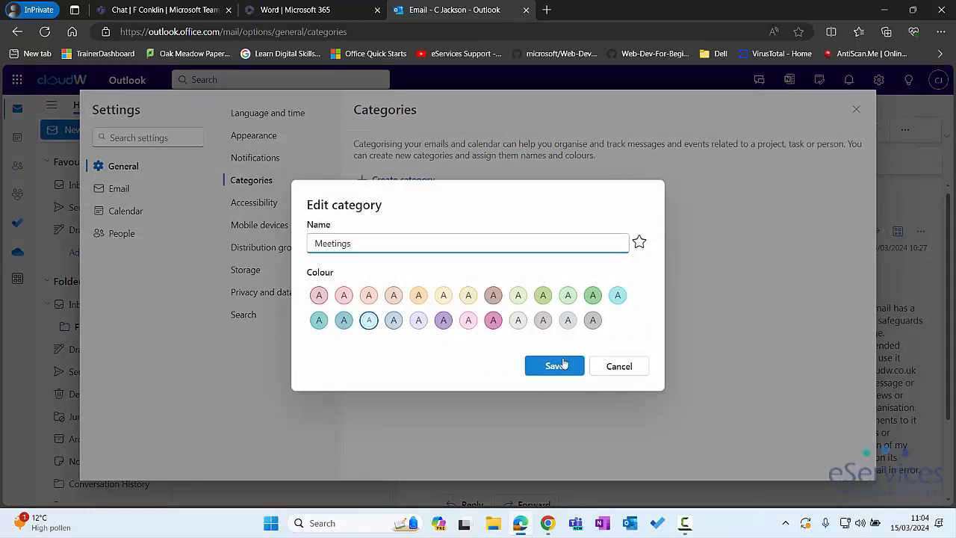
{"action": "left_click", "coordinate": [538, 366]}
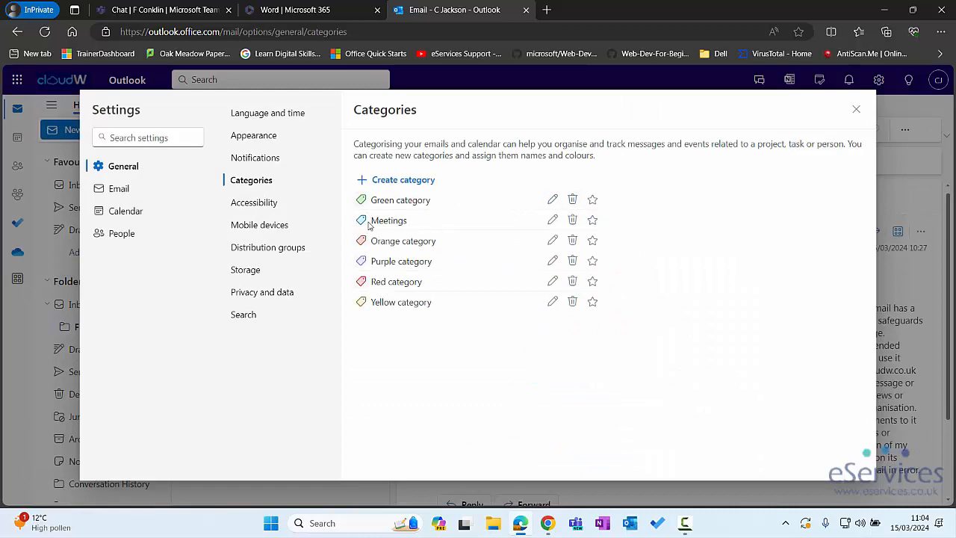
{"action": "left_click", "coordinate": [553, 199]}
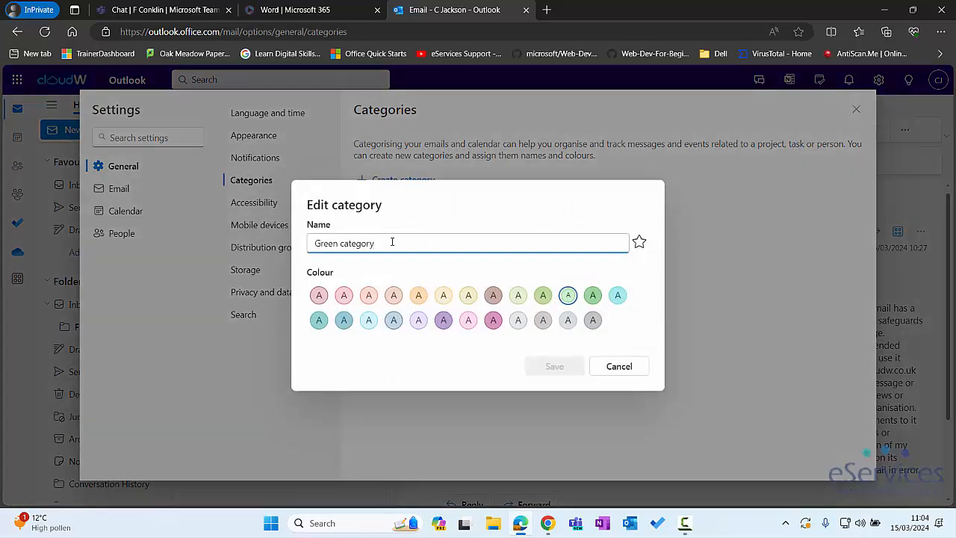
{"action": "left_click_drag", "start_coordinate": [390, 241], "coordinate": [209, 243]}
{"action": "type", "text": "F Con"}
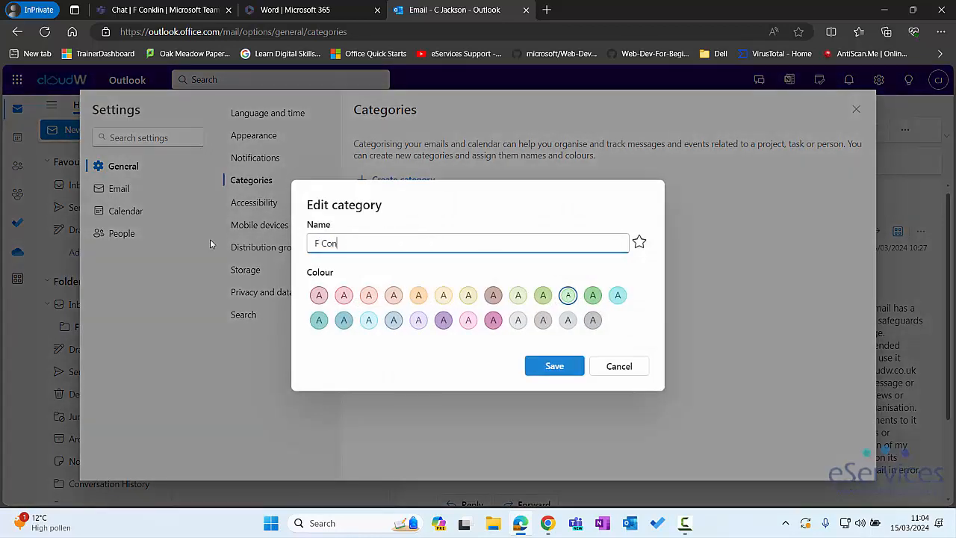
{"action": "type", "text": "klin"}
{"action": "left_click", "coordinate": [553, 365]}
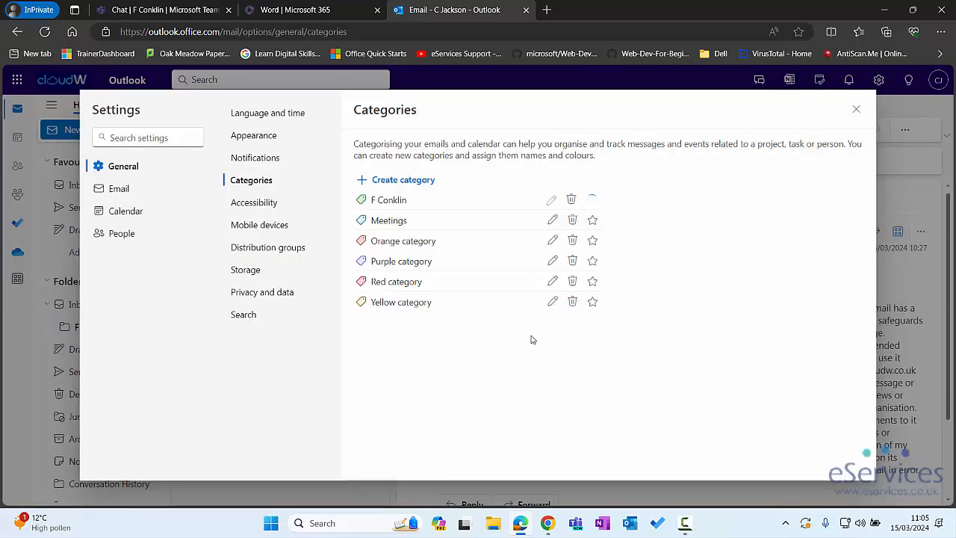
{"action": "left_click", "coordinate": [857, 109]}
{"action": "right_click", "coordinate": [271, 205]}
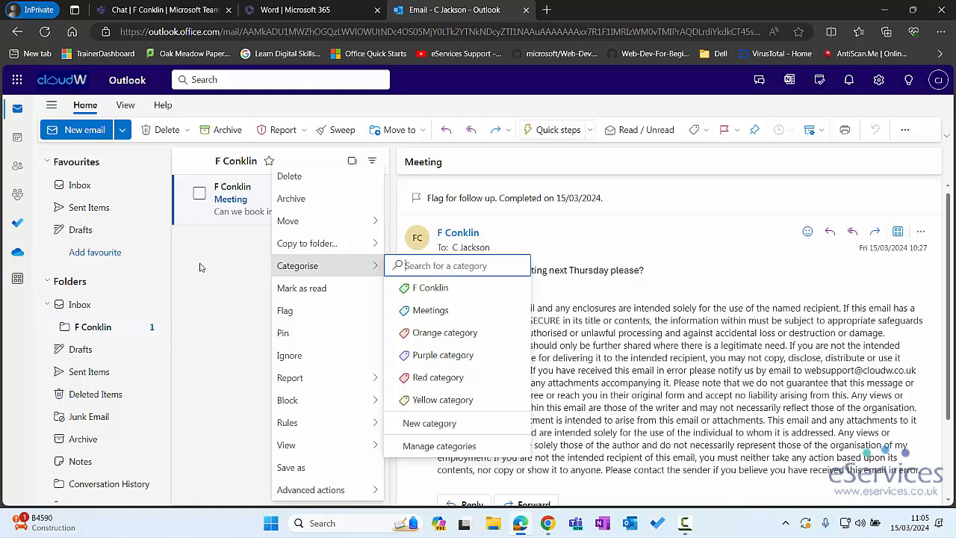
{"action": "left_click", "coordinate": [425, 289]}
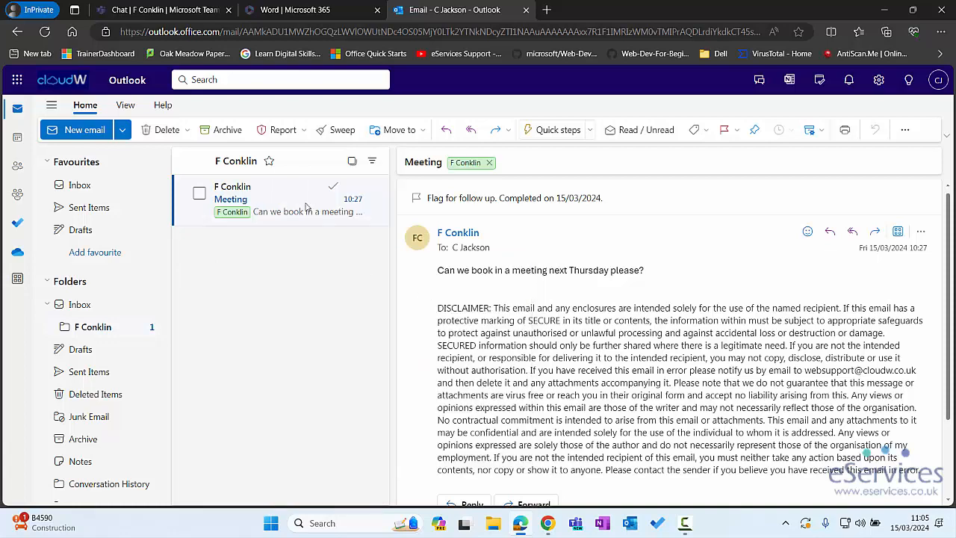
{"action": "right_click", "coordinate": [261, 192]}
{"action": "left_click", "coordinate": [414, 311]}
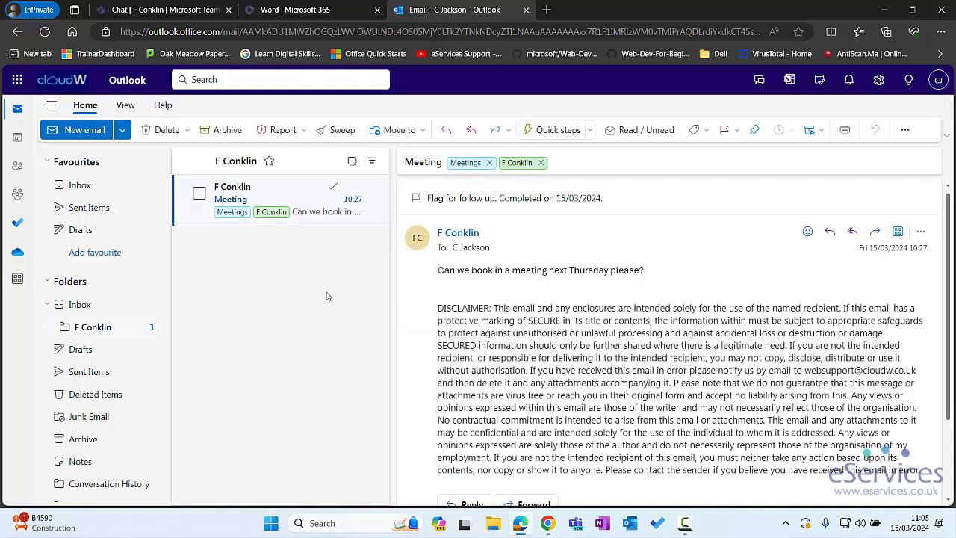
{"action": "left_click", "coordinate": [254, 79]}
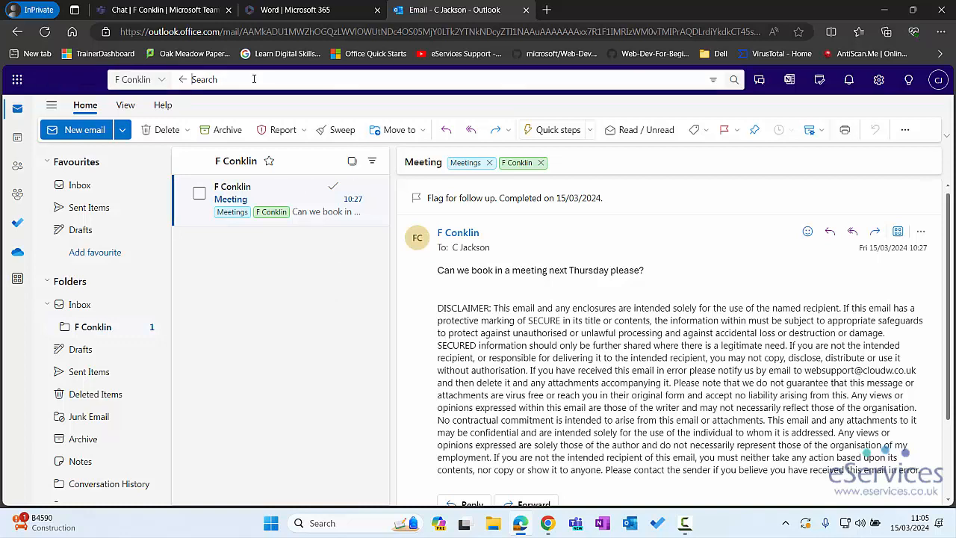
{"action": "type", "text": "meetings"}
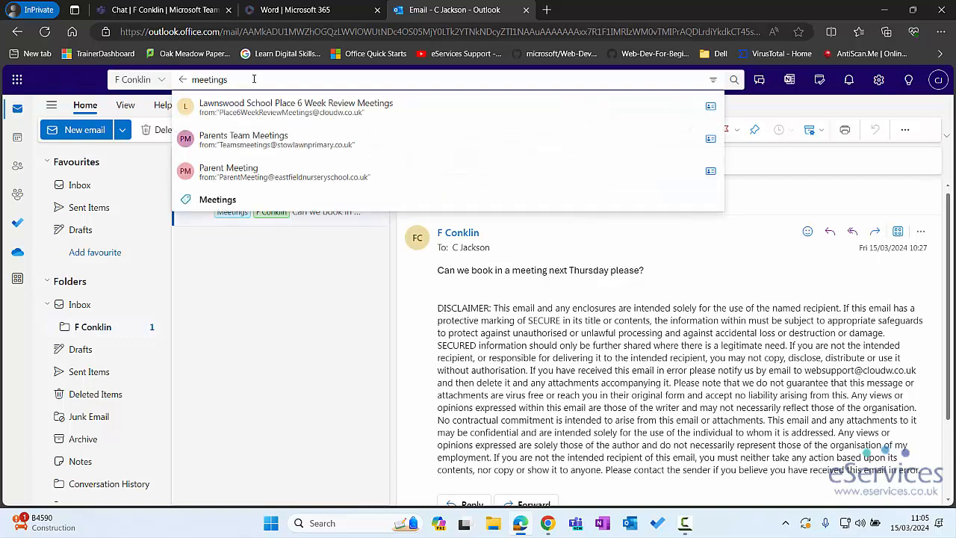
{"action": "left_click", "coordinate": [267, 205]}
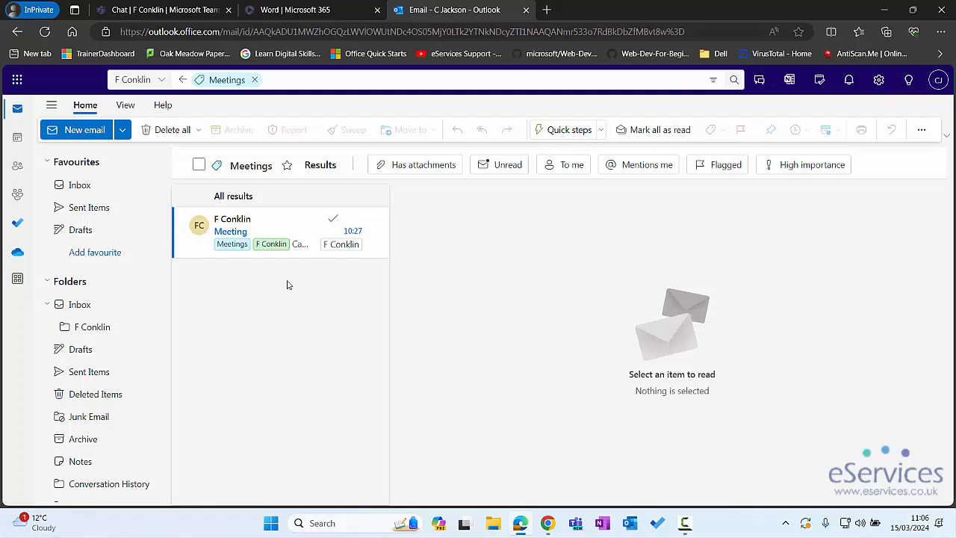
{"action": "key", "text": "Escape"}
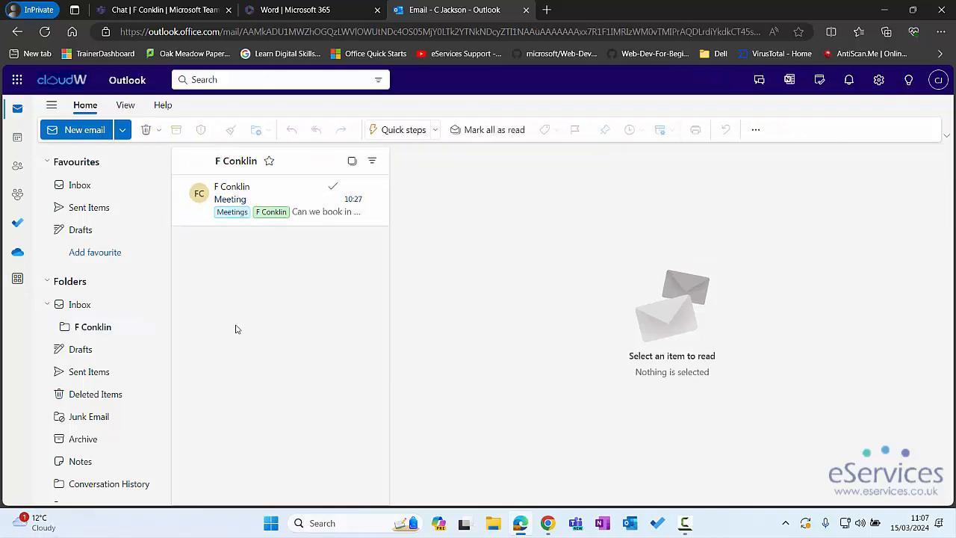